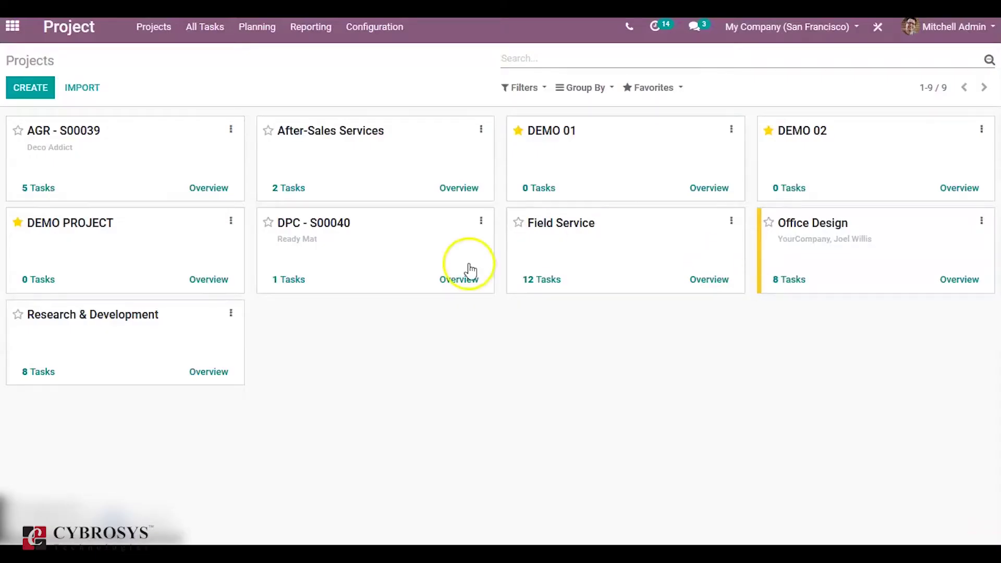
Step: View DEMO PROJECT's overview, then go back to the list of all projects
{"action": "left_click", "coordinate": [206, 285]}
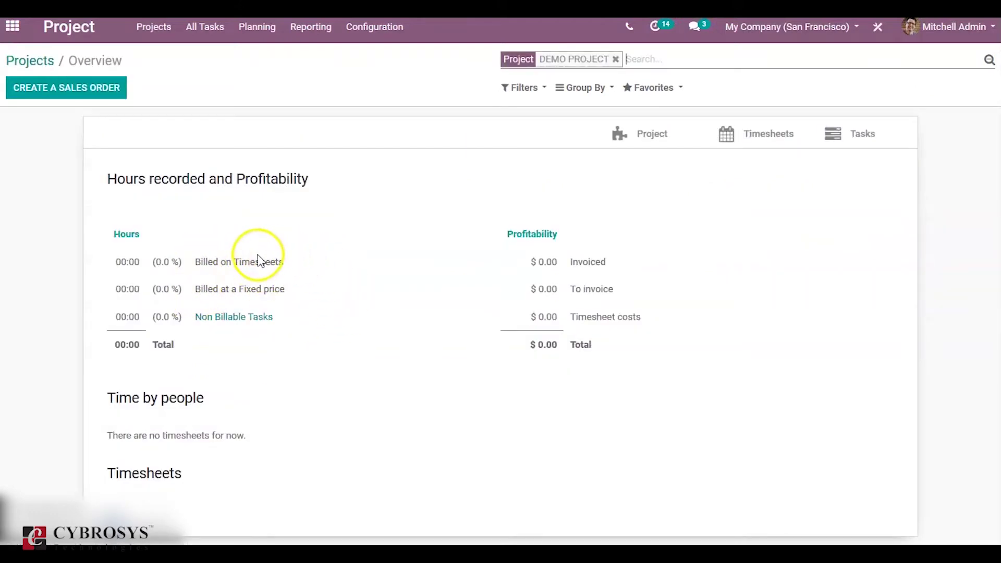
{"action": "mouse_move", "coordinate": [259, 260]}
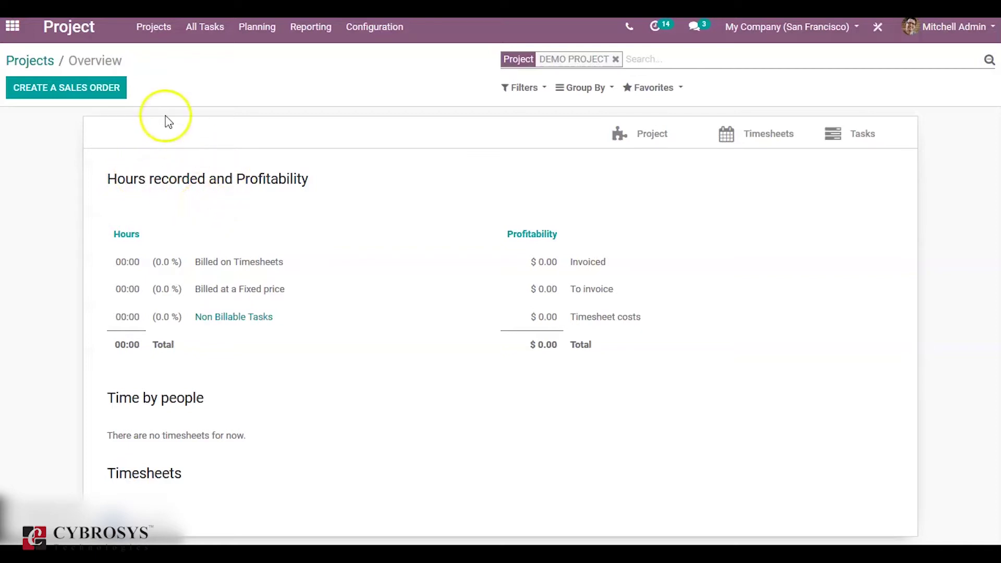
{"action": "left_click", "coordinate": [31, 60]}
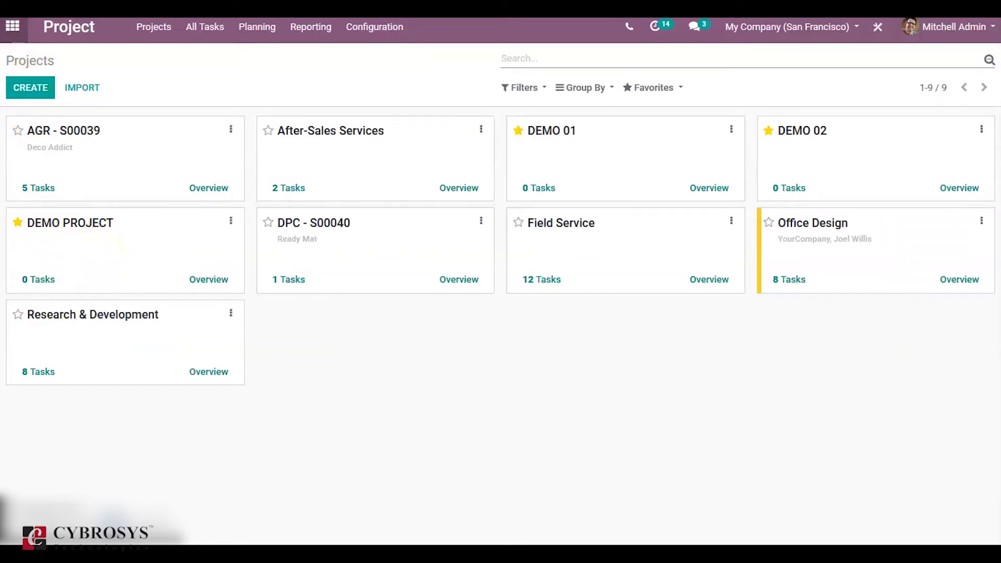
Step: Start a new Sales quotation with the Azure Interior contact as customer
{"action": "left_click", "coordinate": [12, 28]}
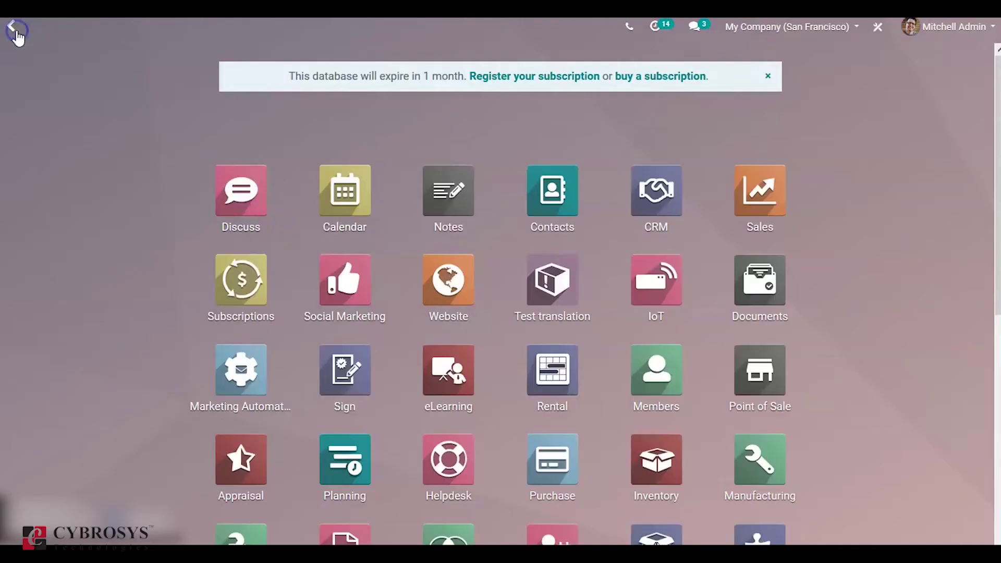
{"action": "left_click", "coordinate": [787, 194]}
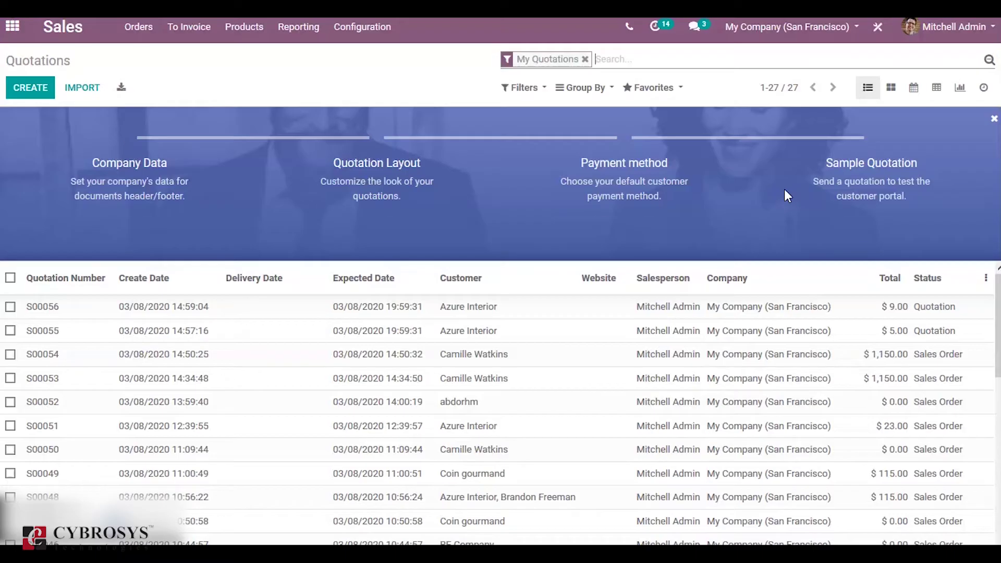
{"action": "left_click", "coordinate": [28, 92]}
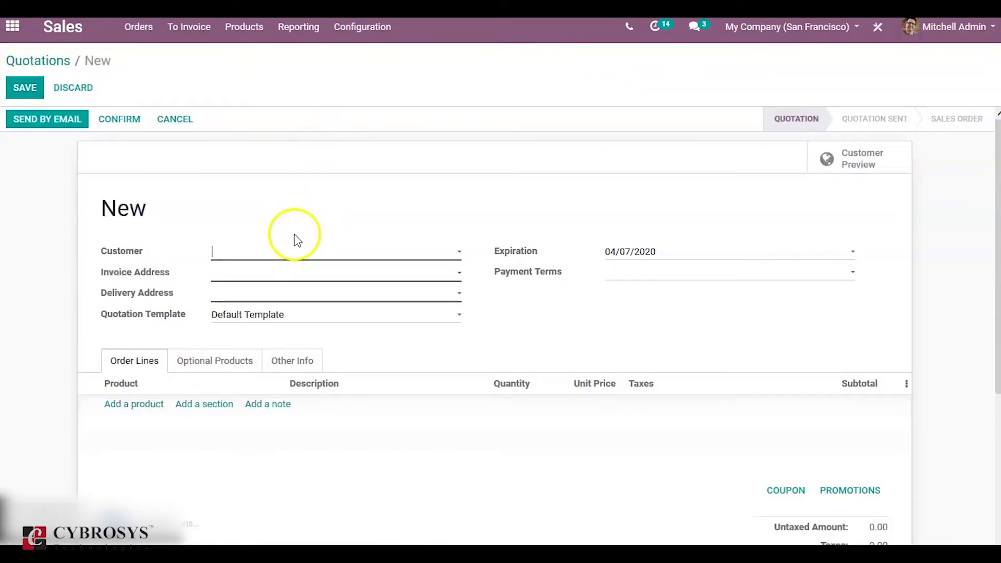
{"action": "left_click", "coordinate": [294, 256]}
{"action": "type", "text": "a"}
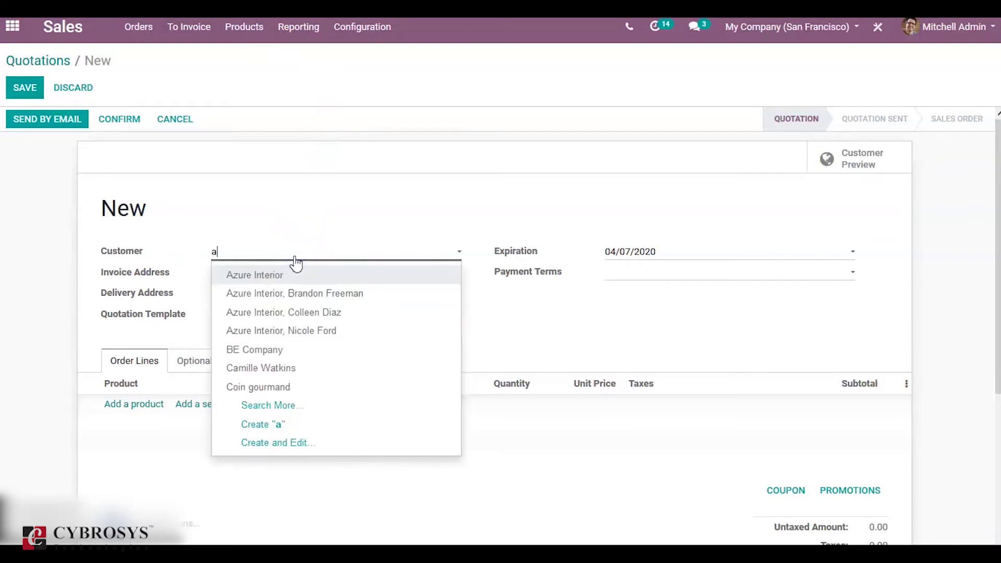
{"action": "left_click", "coordinate": [261, 315]}
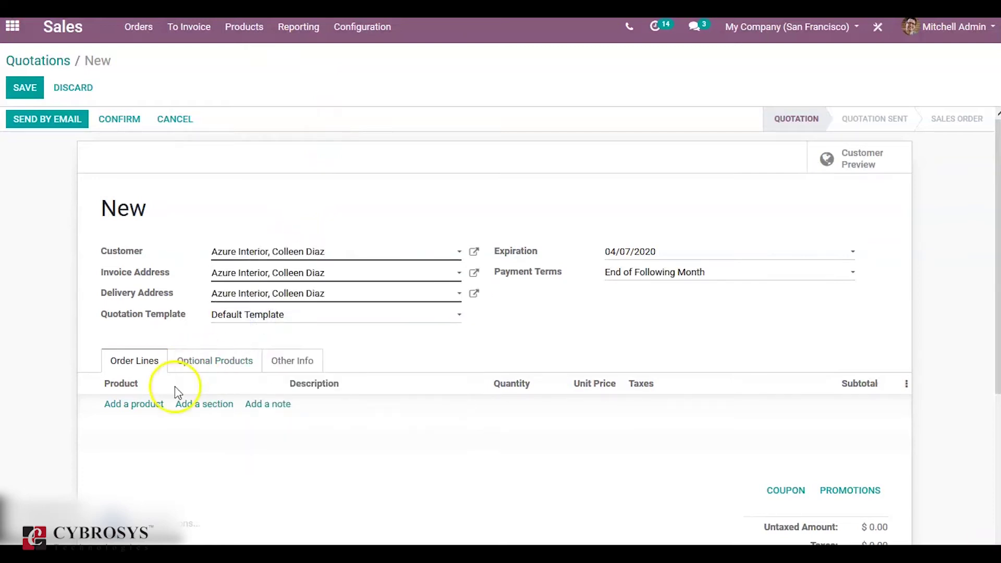
Step: Add a Service product order line priced at 100.00
{"action": "left_click", "coordinate": [156, 406]}
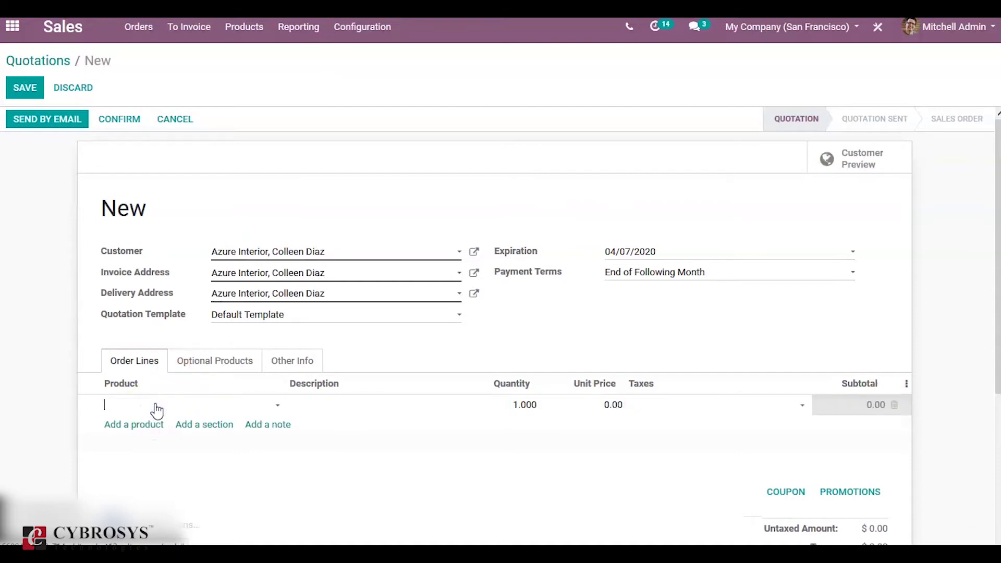
{"action": "type", "text": "serv"}
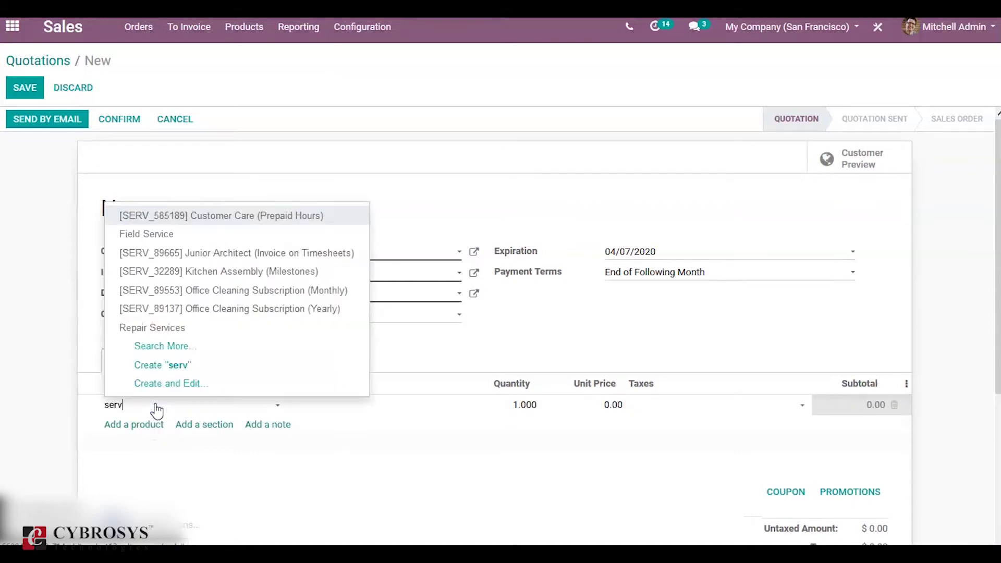
{"action": "type", "text": "ice"}
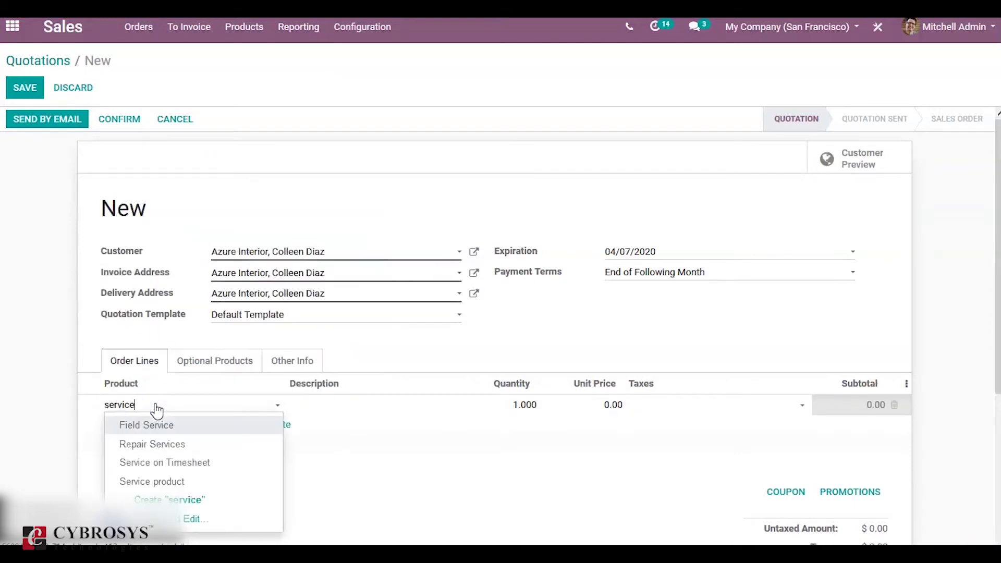
{"action": "left_click", "coordinate": [144, 487]}
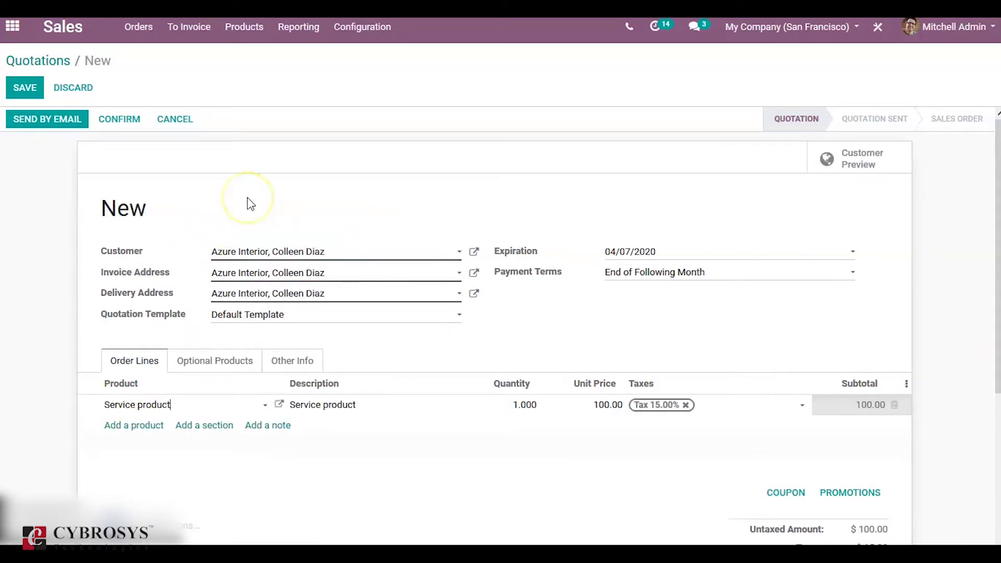
Step: Set Service product to invoice Timesheets on tasks, with tasks created in DEMO PROJECT, and save
{"action": "left_click", "coordinate": [280, 407]}
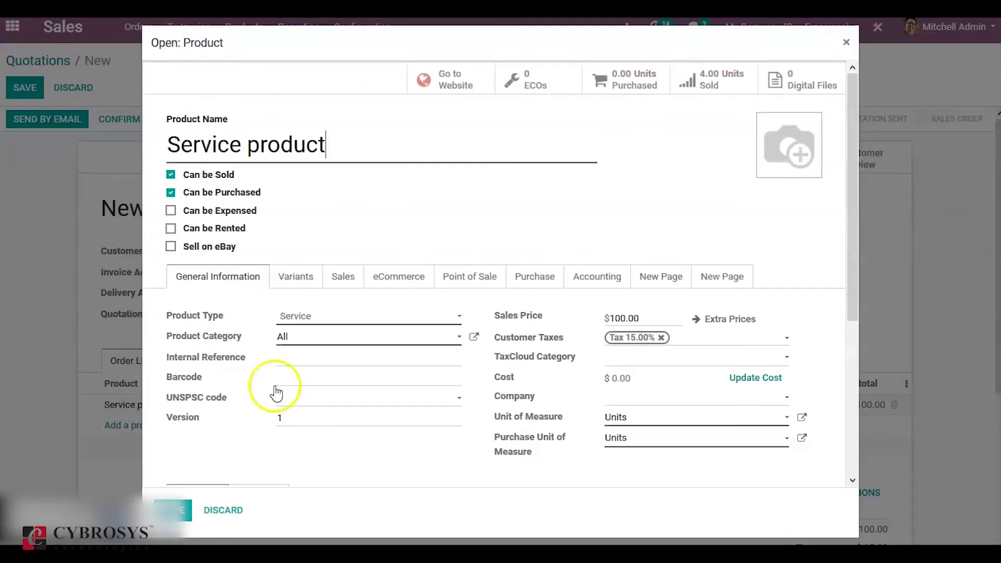
{"action": "left_click", "coordinate": [271, 333]}
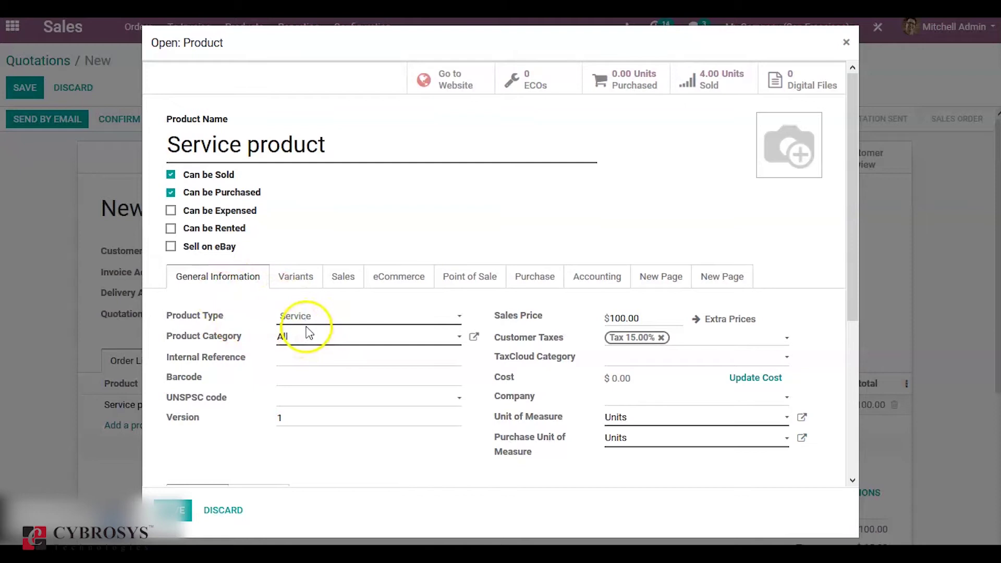
{"action": "left_click", "coordinate": [344, 284]}
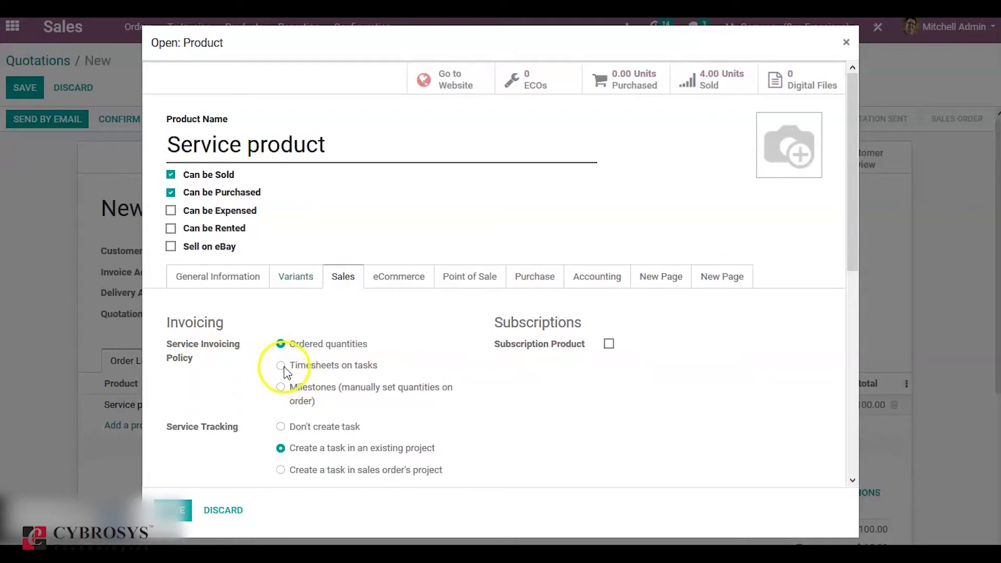
{"action": "left_click", "coordinate": [281, 365]}
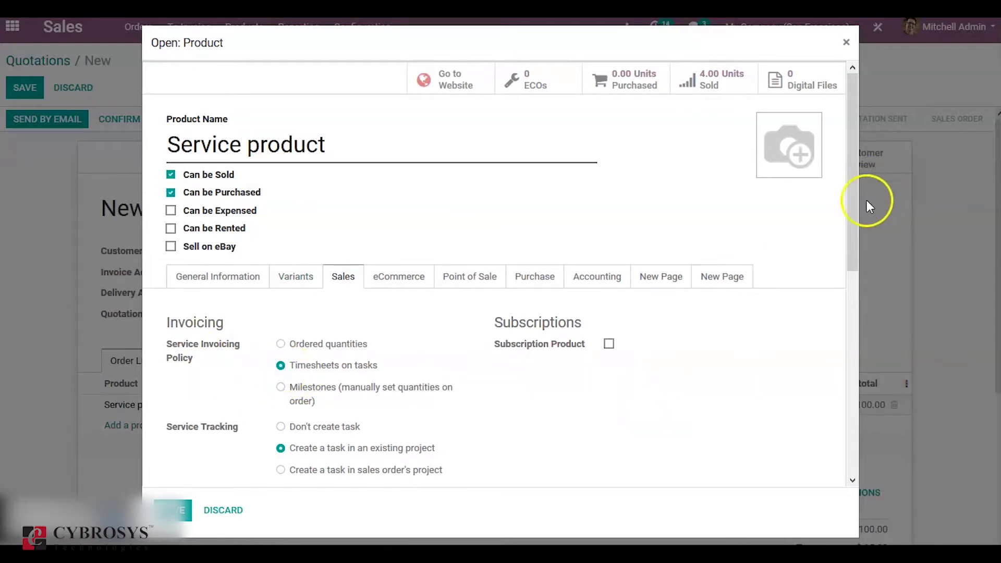
{"action": "left_click_drag", "start_coordinate": [849, 219], "coordinate": [846, 308]}
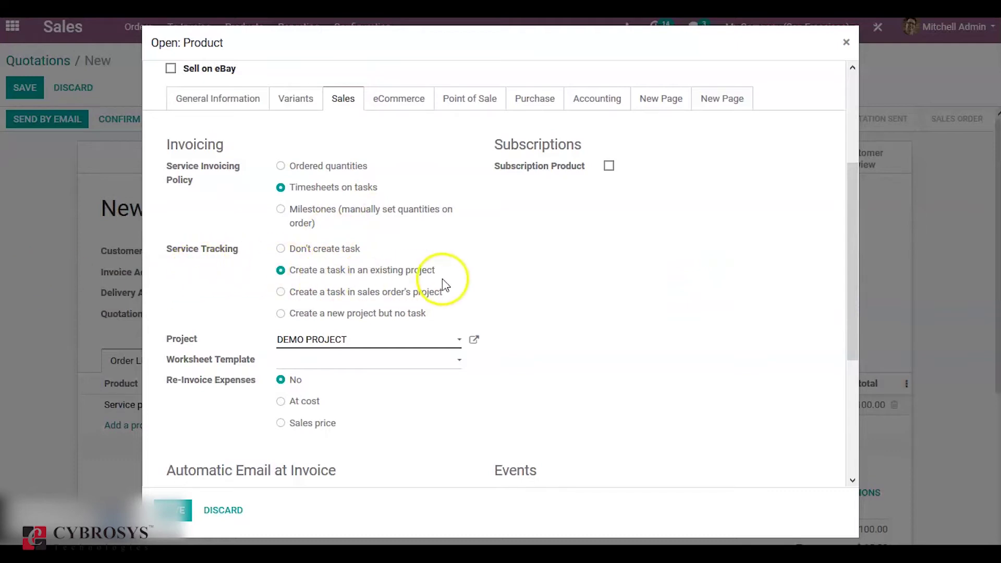
{"action": "left_click", "coordinate": [353, 346]}
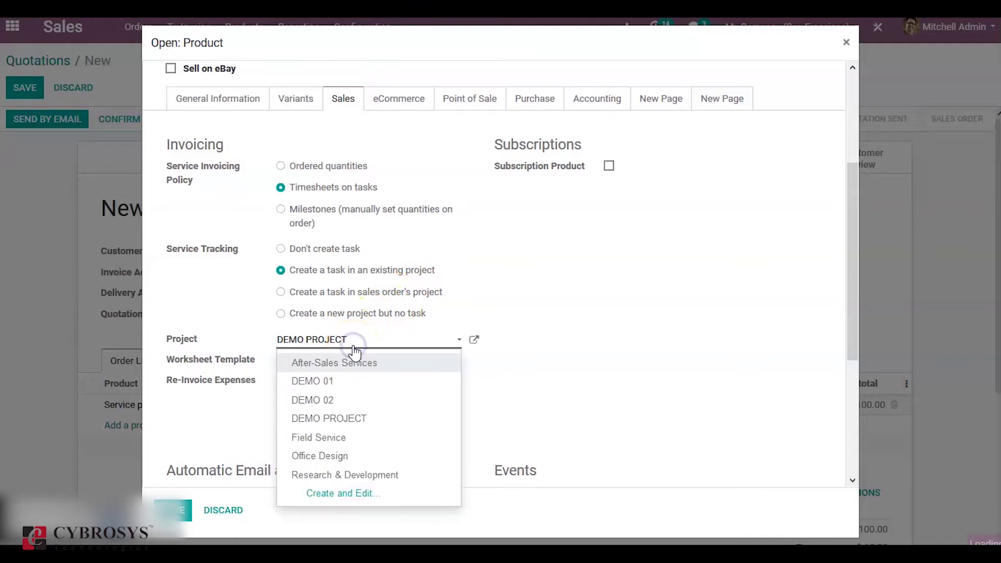
{"action": "left_click", "coordinate": [349, 418]}
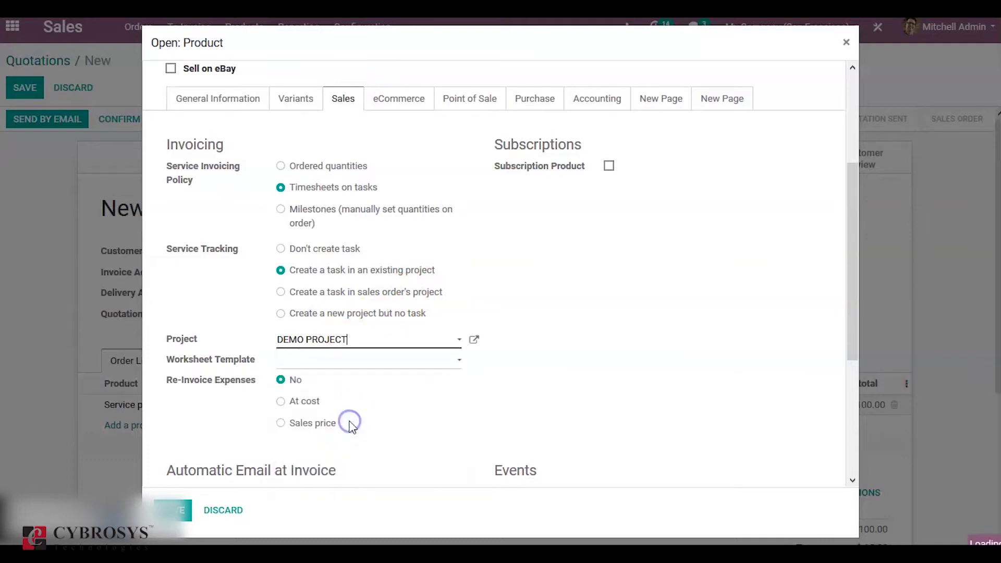
{"action": "left_click", "coordinate": [183, 514]}
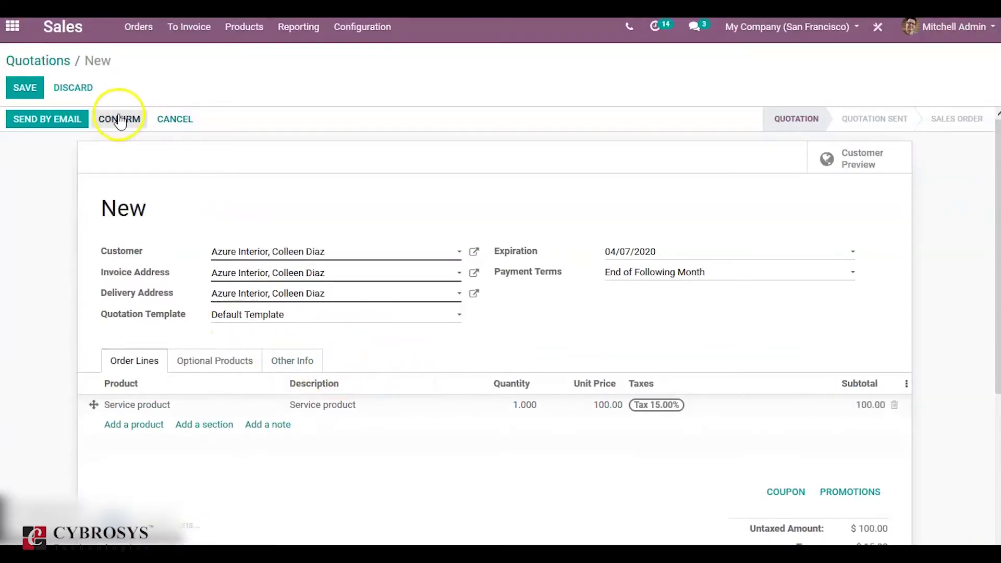
Step: Confirm as order S00058 and open task 'S00058: Service product' in DEMO PROJECT for editing
{"action": "left_click", "coordinate": [120, 119]}
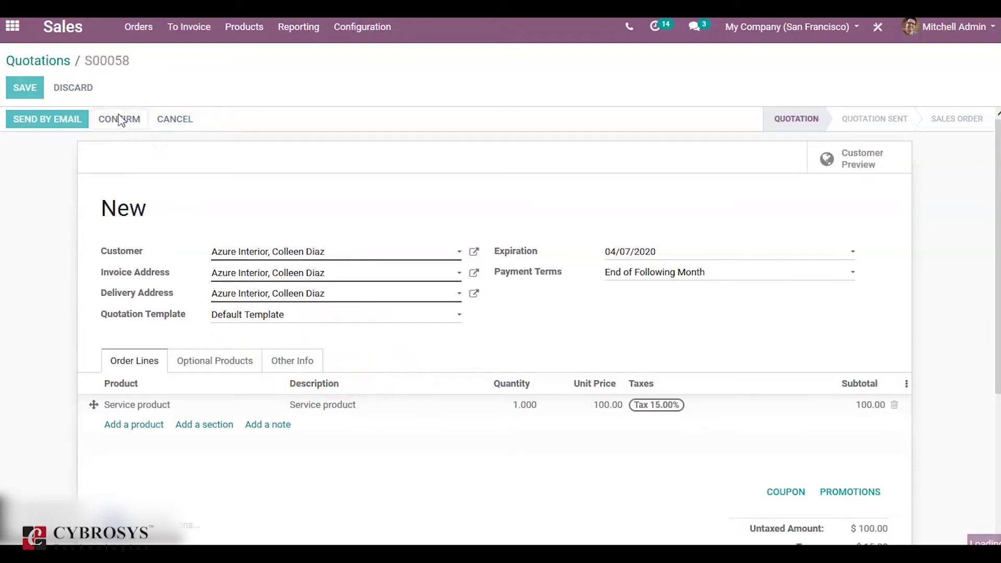
{"action": "left_click", "coordinate": [749, 203]}
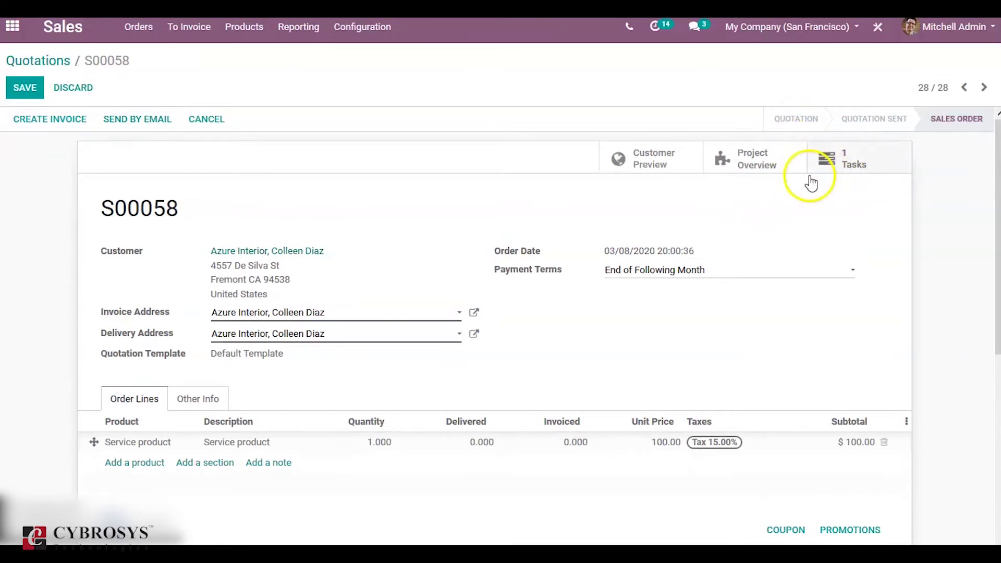
{"action": "left_click", "coordinate": [753, 169]}
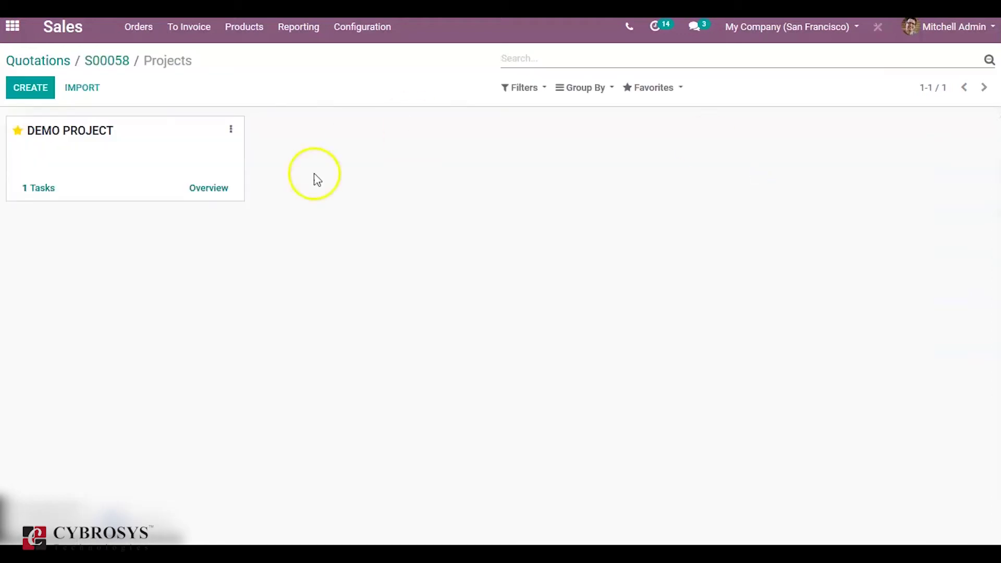
{"action": "left_click", "coordinate": [36, 189]}
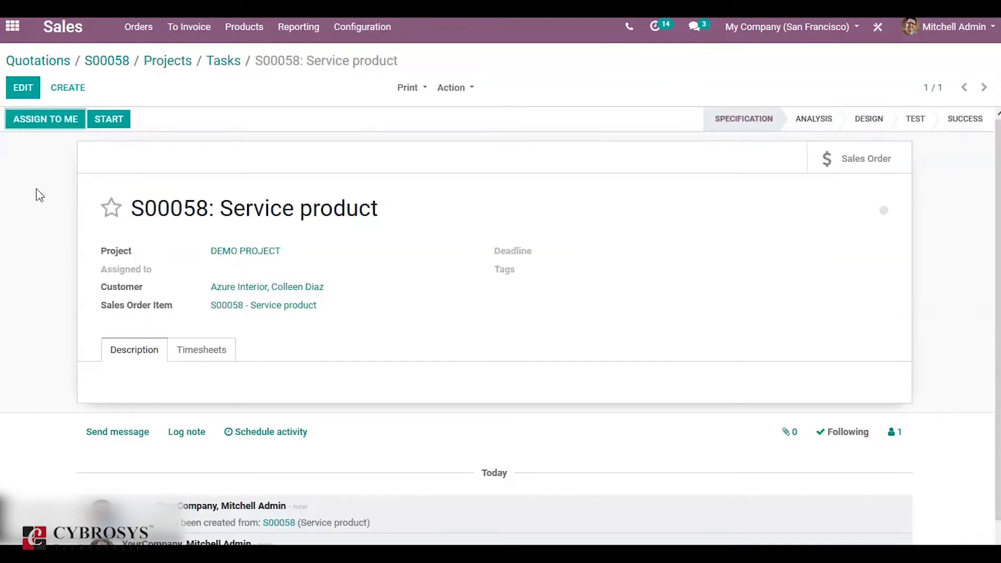
{"action": "left_click", "coordinate": [25, 88]}
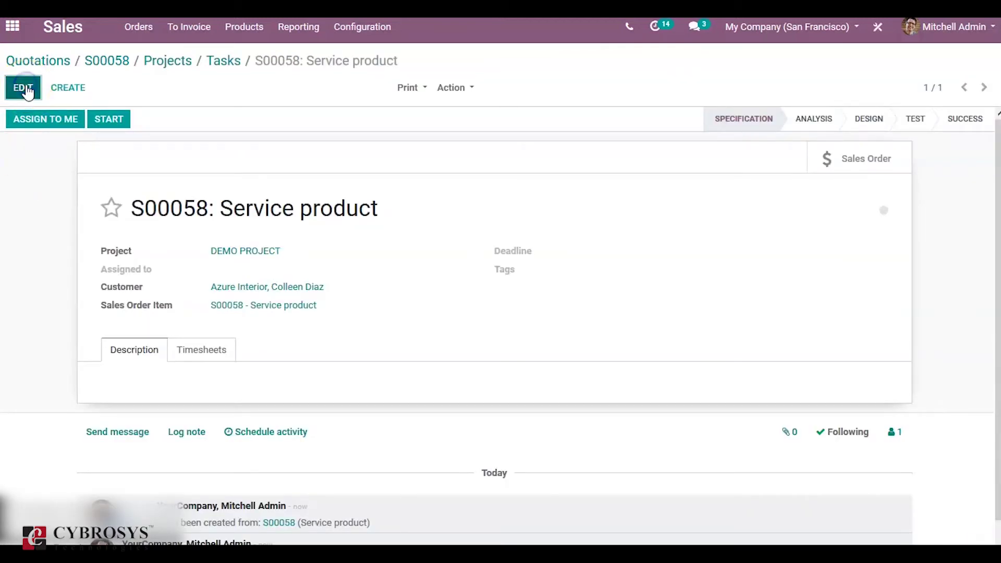
Step: Log a 00:30 timesheet line described as 'tested' on the task
{"action": "left_click", "coordinate": [215, 363]}
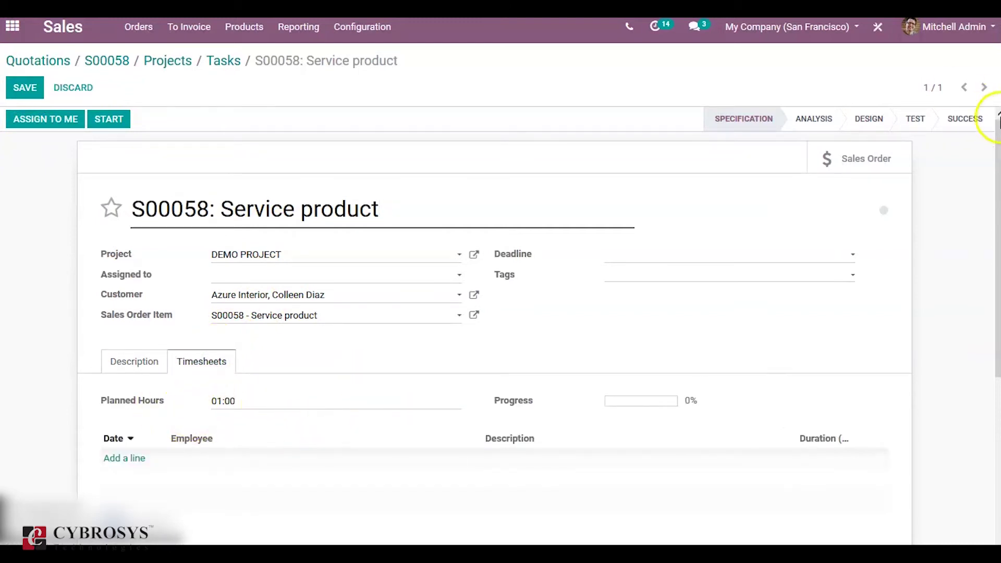
{"action": "left_click_drag", "start_coordinate": [993, 159], "coordinate": [991, 245]}
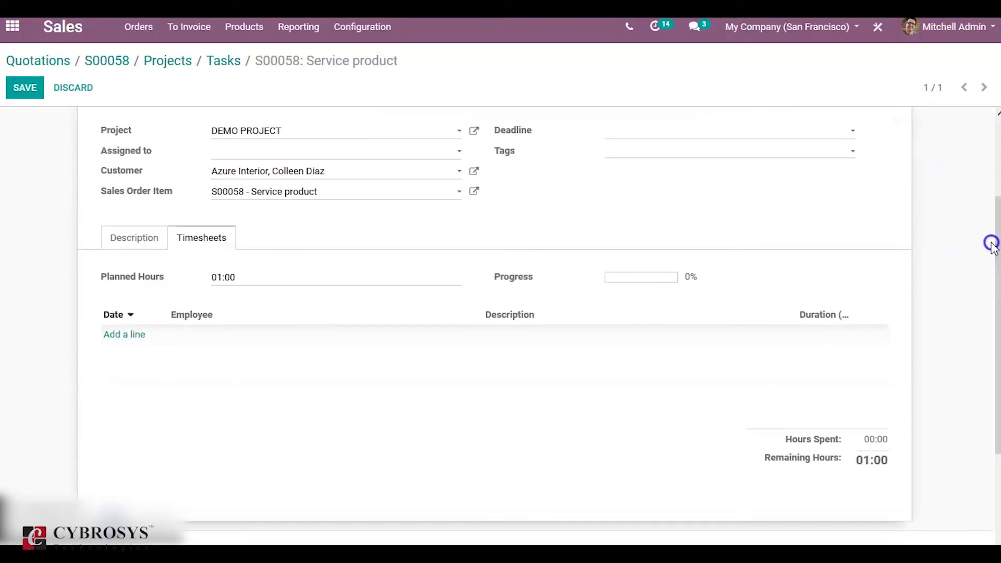
{"action": "left_click", "coordinate": [133, 338]}
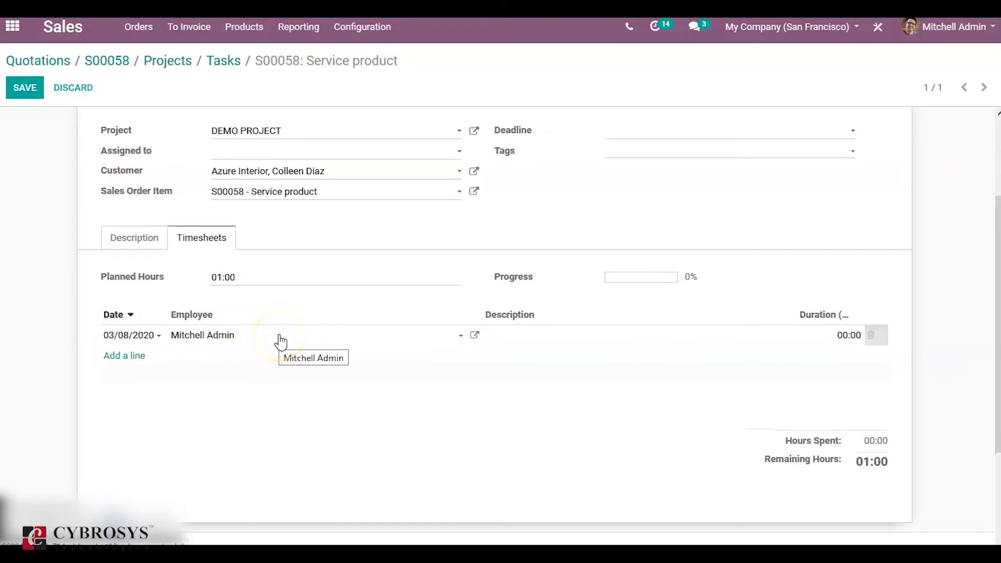
{"action": "left_click", "coordinate": [513, 334]}
{"action": "type", "text": "tested"}
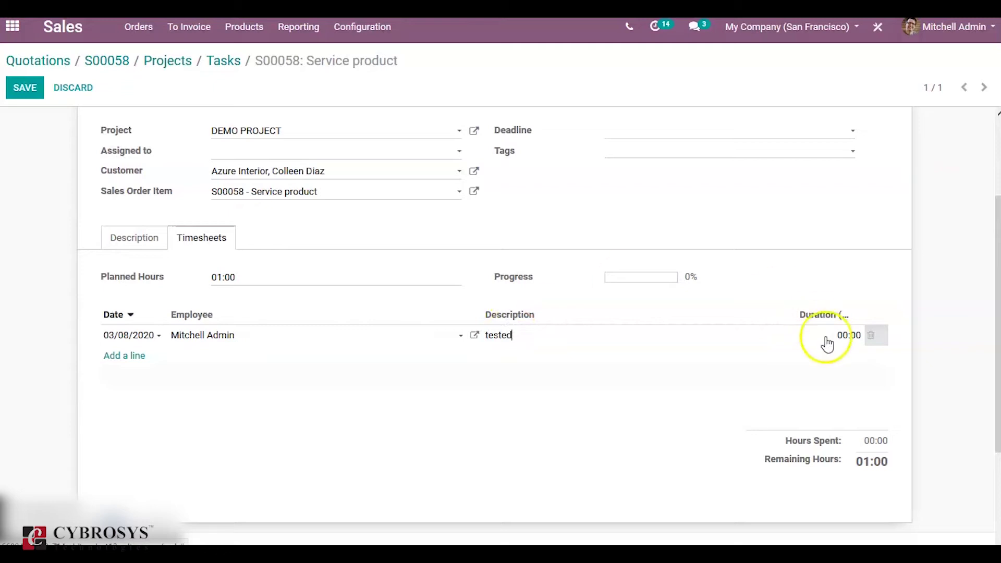
{"action": "left_click", "coordinate": [860, 337]}
{"action": "type", "text": "00:30"}
{"action": "left_click", "coordinate": [721, 418]}
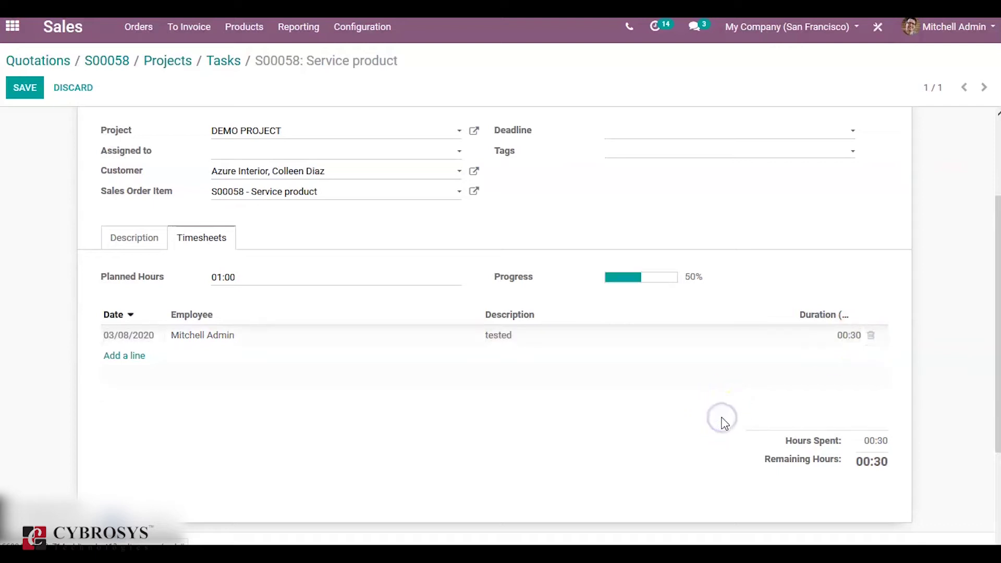
Step: Return to sales order S00058 from the task's Sales Order smart button
{"action": "left_click", "coordinate": [621, 293]}
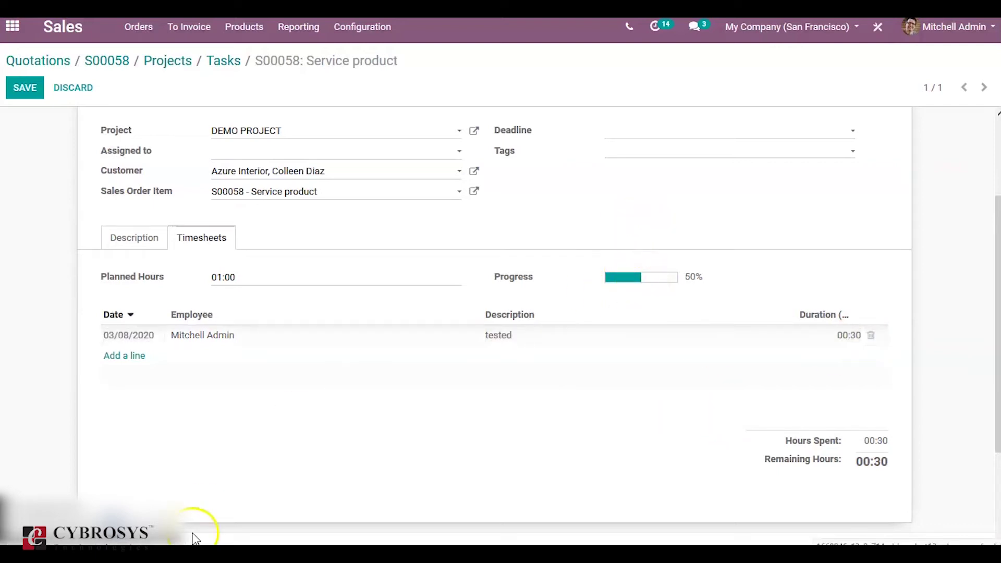
{"action": "scroll", "coordinate": [890, 175], "scroll_direction": "up", "scroll_amount": 3}
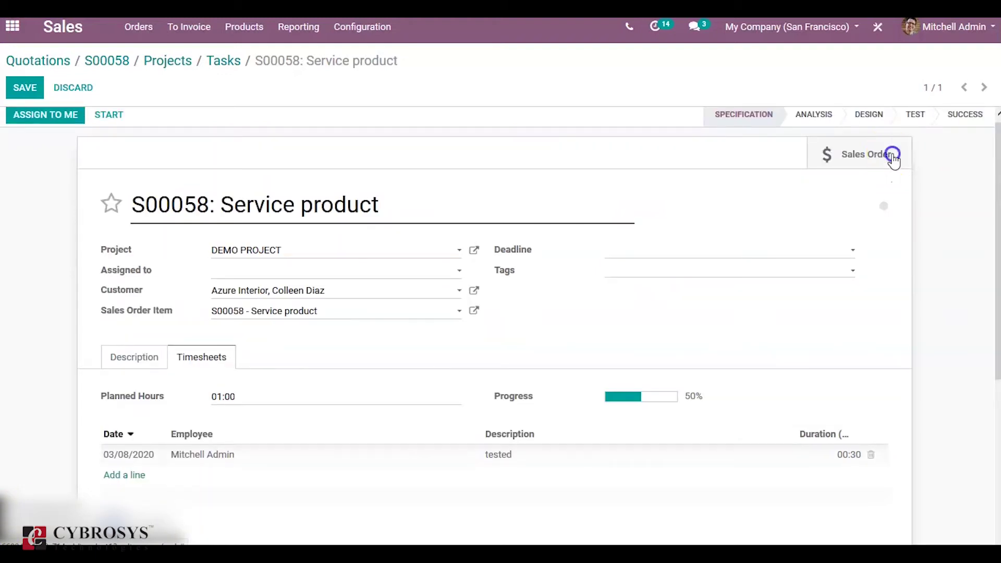
{"action": "left_click", "coordinate": [892, 153]}
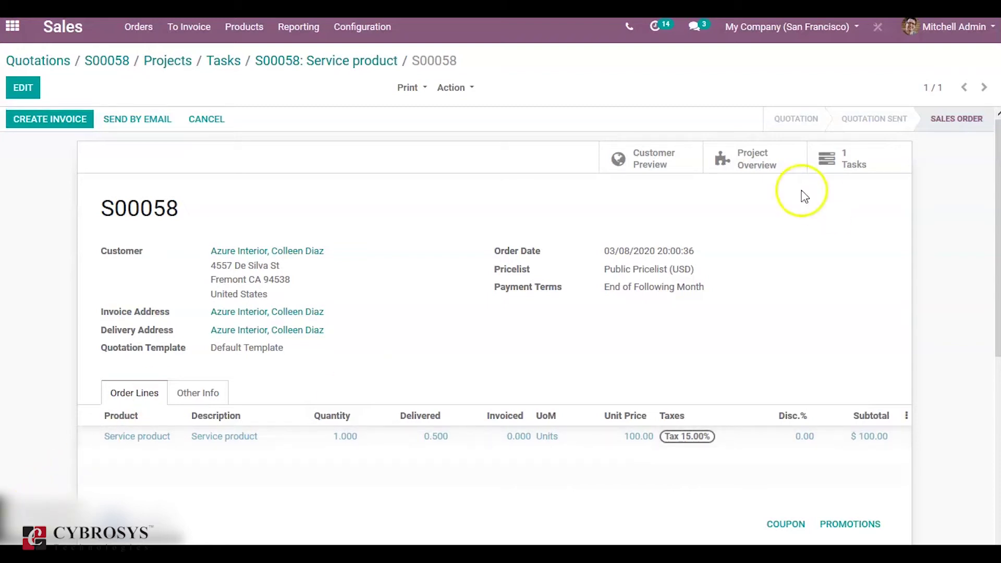
Step: Review DEMO PROJECT's overview (00:30 billed, $50.00 to invoice), then return to Quotations
{"action": "left_click", "coordinate": [746, 162]}
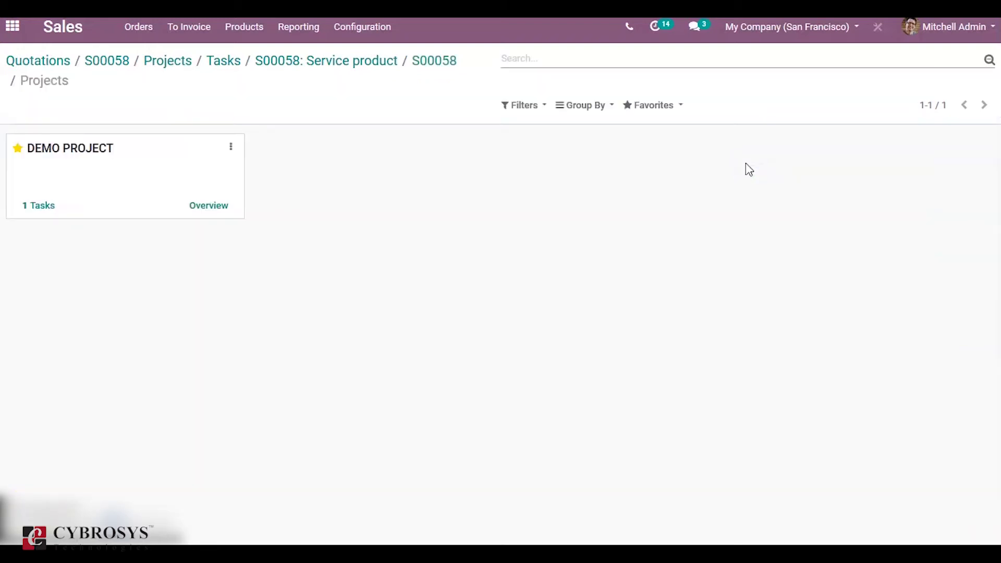
{"action": "left_click", "coordinate": [217, 208]}
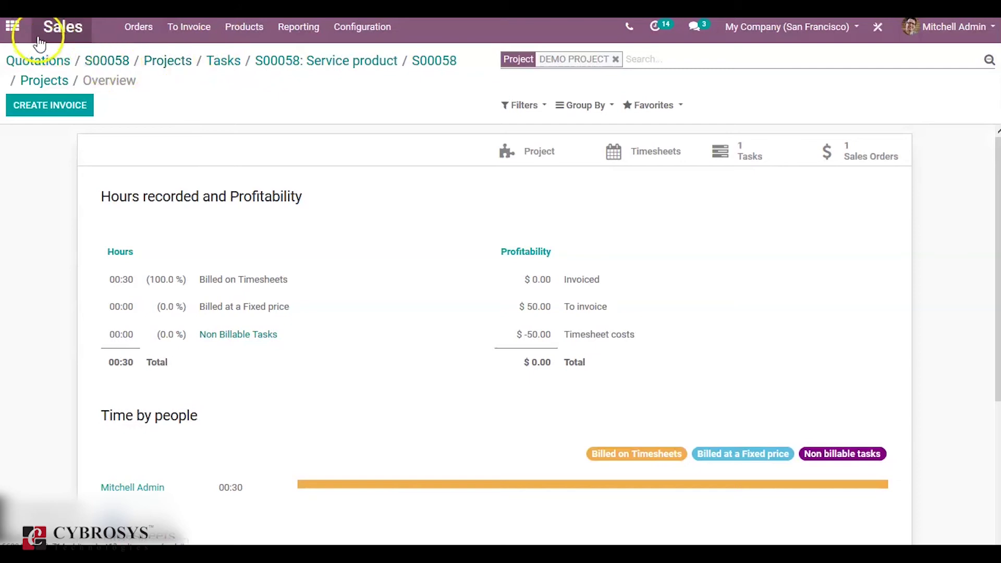
{"action": "left_click", "coordinate": [77, 40]}
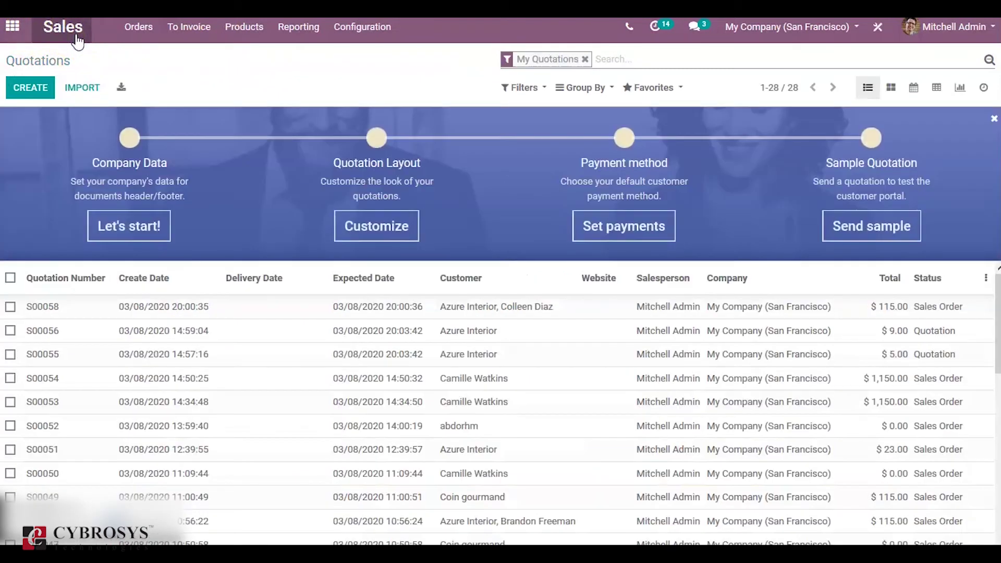
Step: Create a quotation for BE Company with a Service product line at 90.00
{"action": "left_click", "coordinate": [41, 90]}
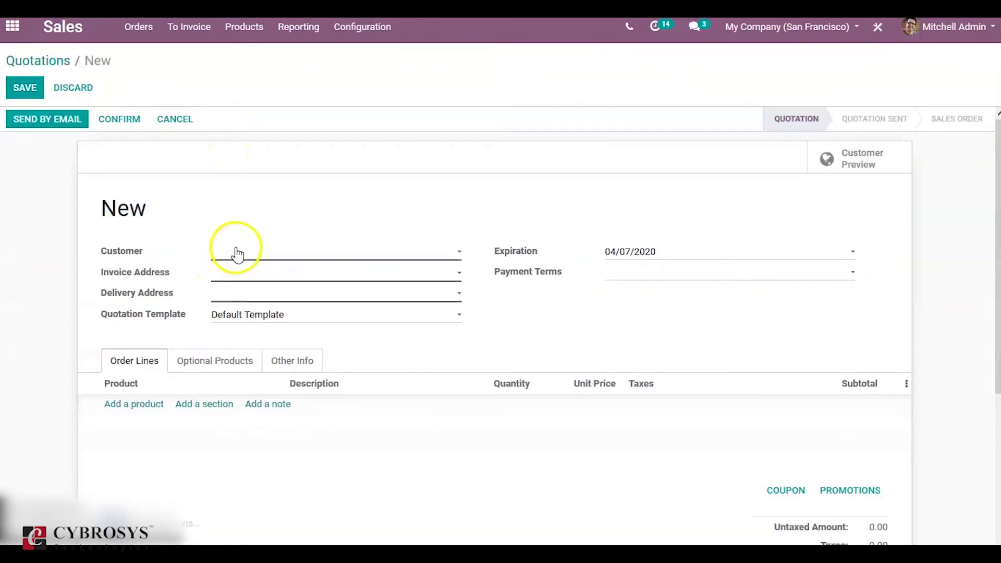
{"action": "left_click", "coordinate": [237, 254]}
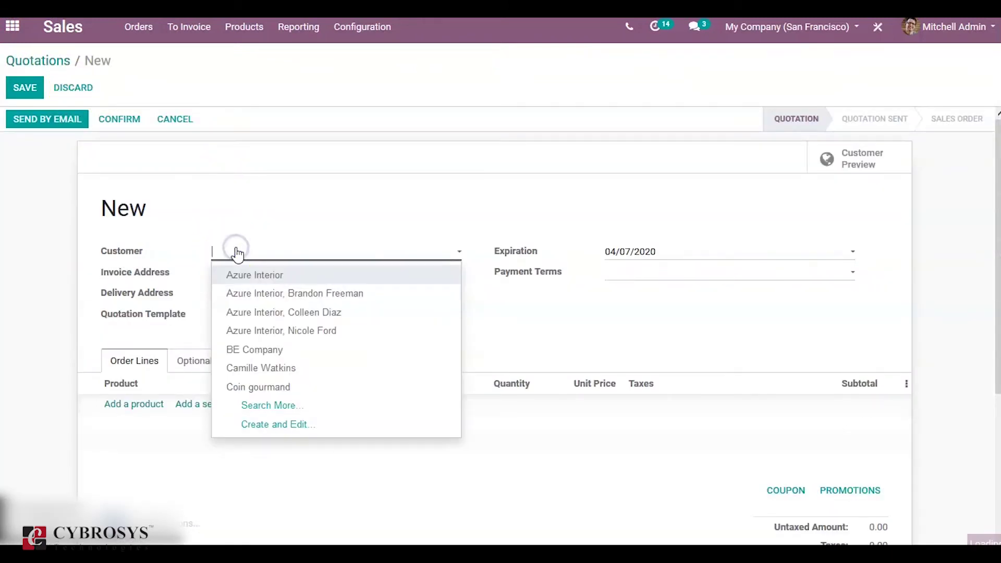
{"action": "left_click", "coordinate": [242, 349]}
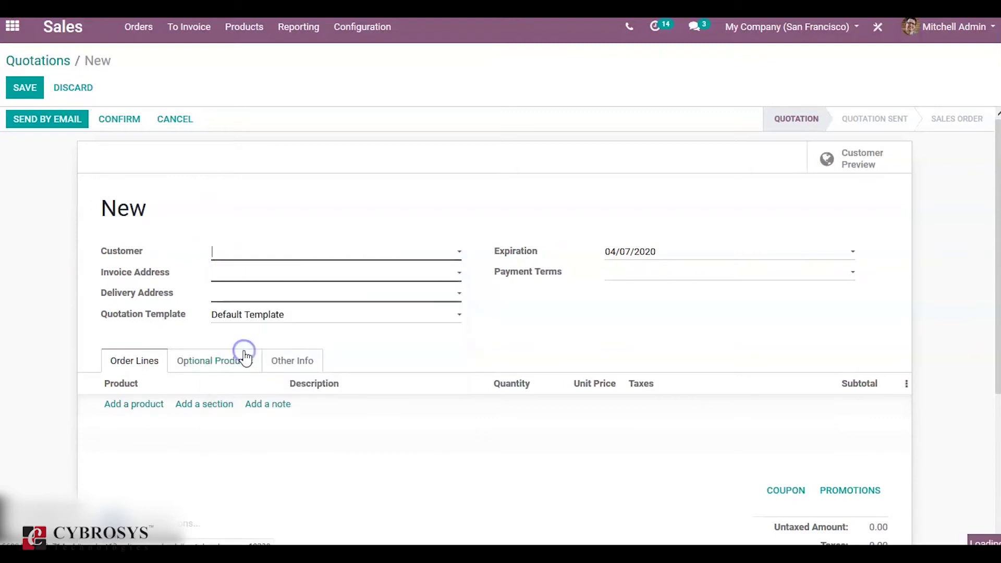
{"action": "left_click", "coordinate": [111, 412]}
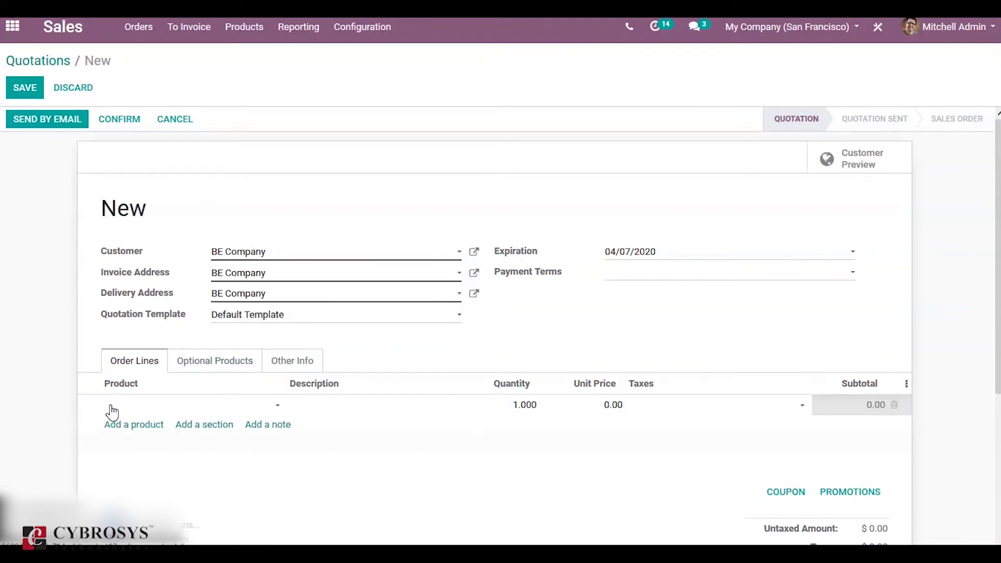
{"action": "type", "text": "ser"}
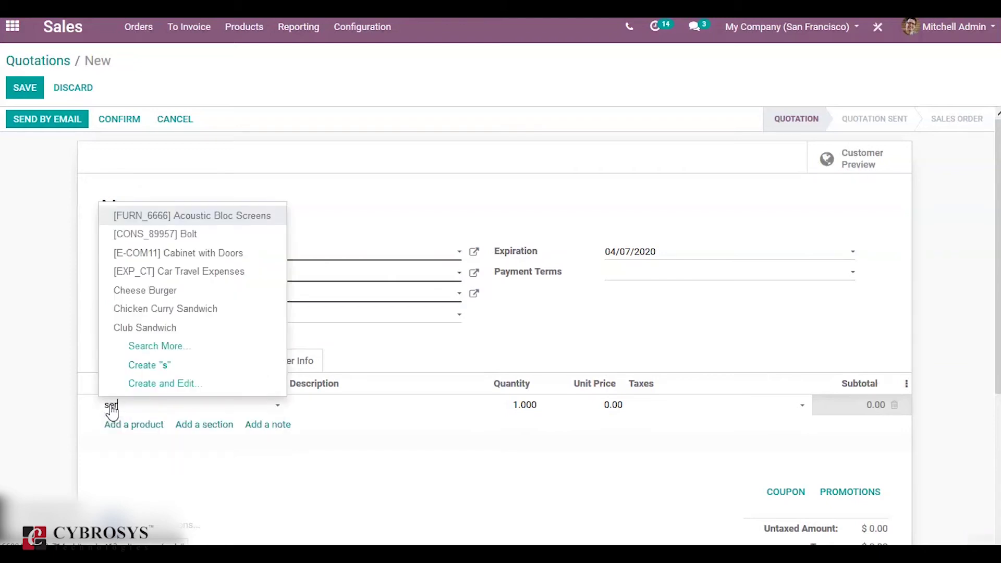
{"action": "type", "text": "vice"}
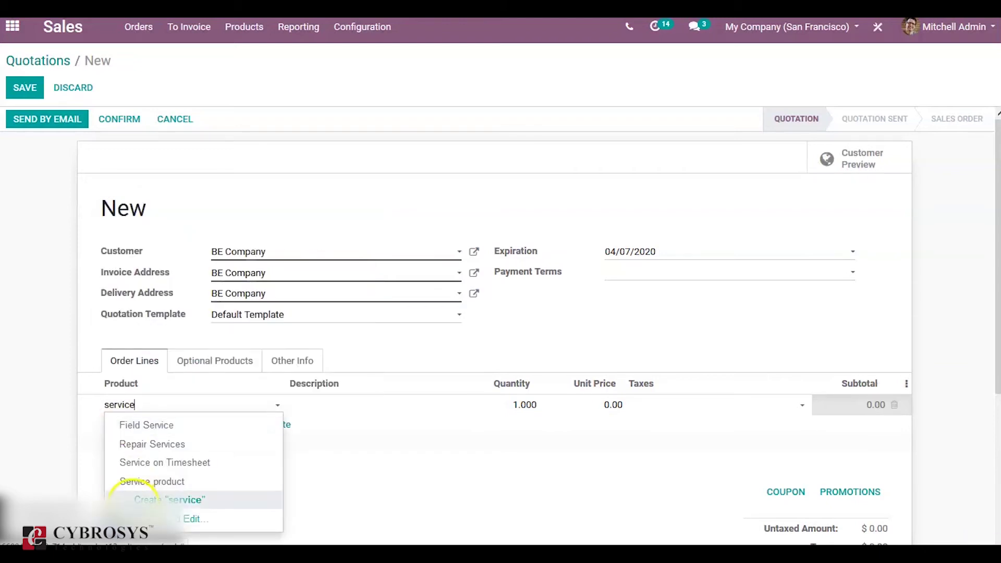
{"action": "left_click", "coordinate": [160, 481]}
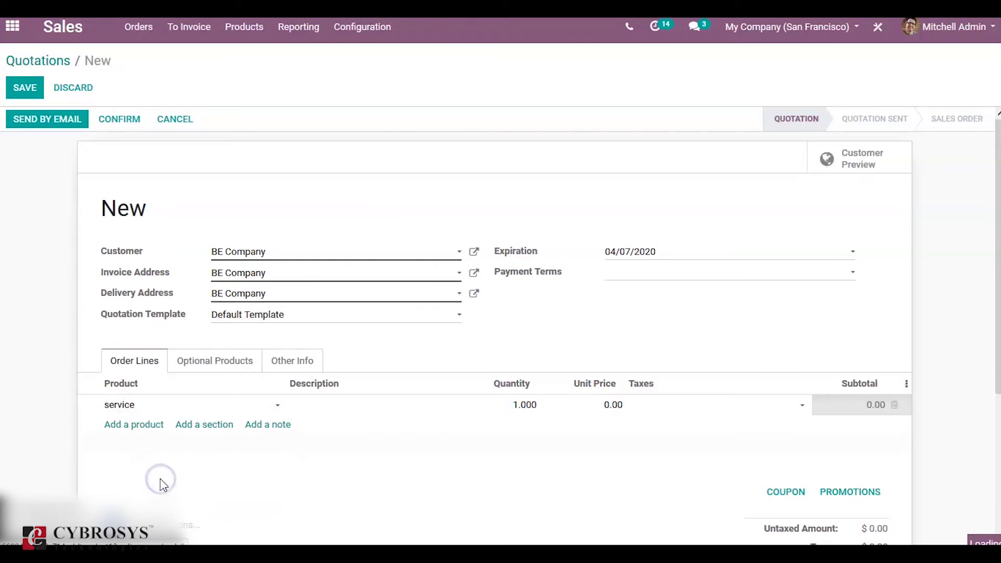
Step: Open the Service product record at its Sales settings
{"action": "left_click", "coordinate": [281, 405]}
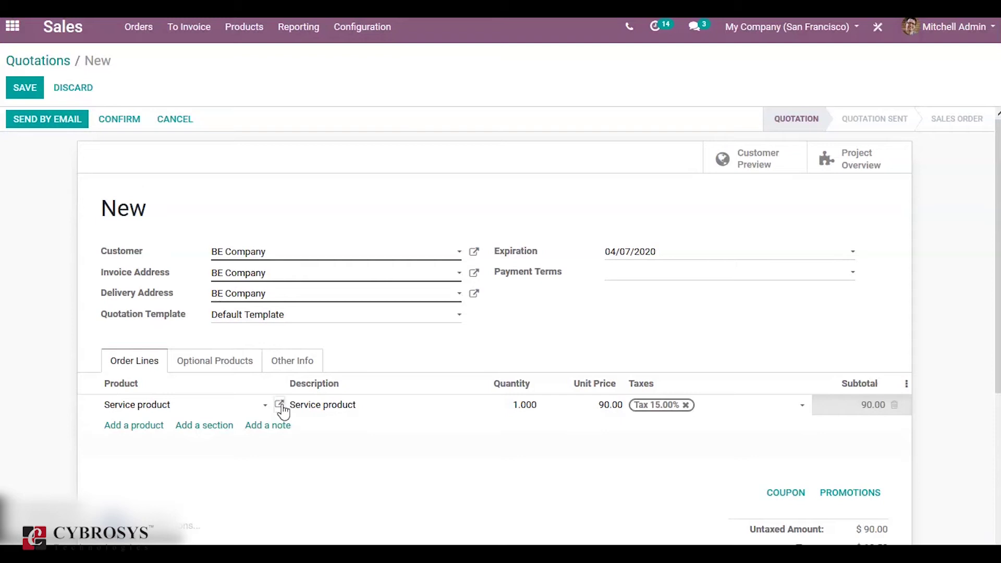
{"action": "left_click", "coordinate": [280, 406]}
{"action": "left_click", "coordinate": [293, 306]}
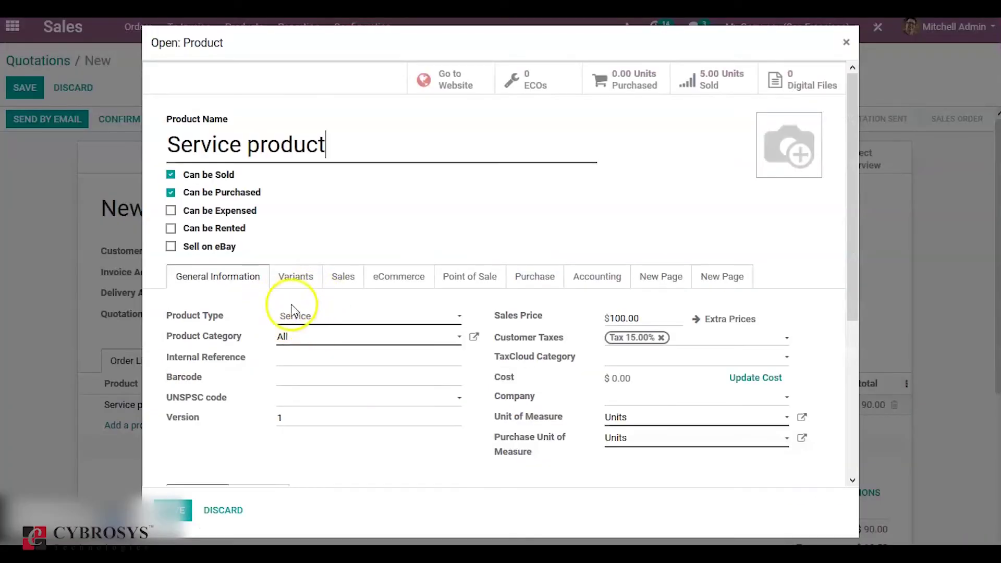
{"action": "left_click", "coordinate": [335, 282]}
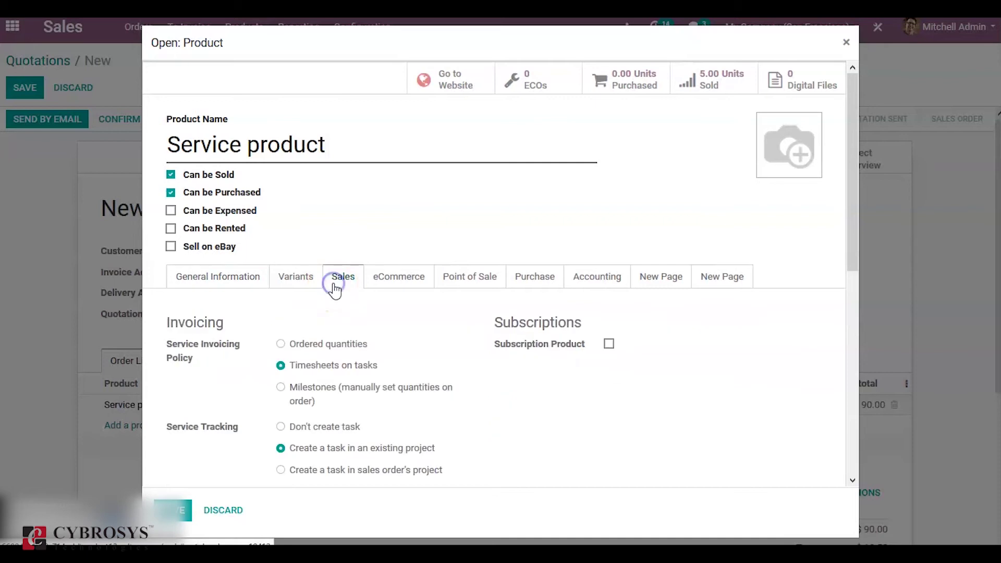
Step: Switch Service product's invoicing policy to Ordered quantities and save it
{"action": "left_click", "coordinate": [281, 344]}
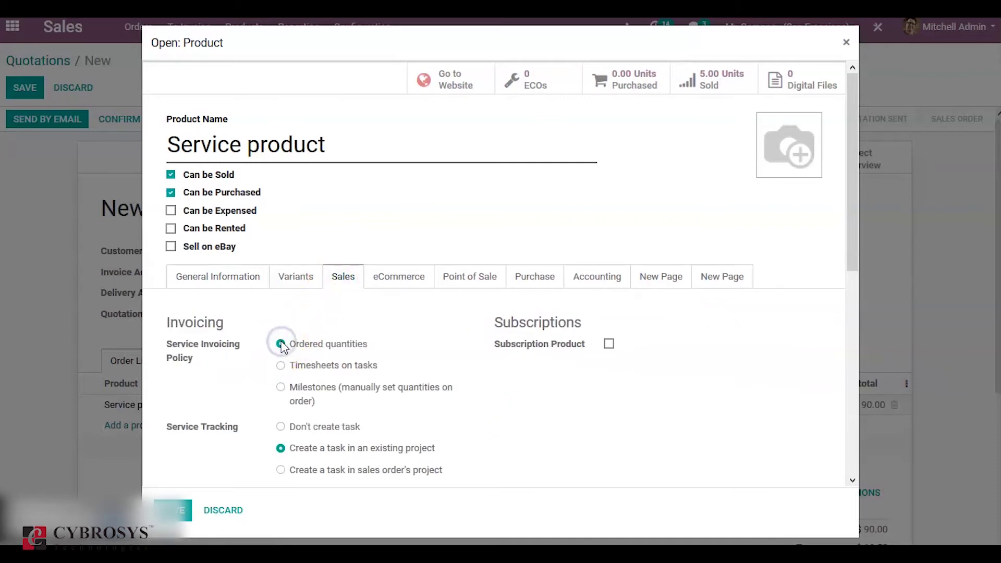
{"action": "left_click_drag", "start_coordinate": [854, 170], "coordinate": [848, 235]}
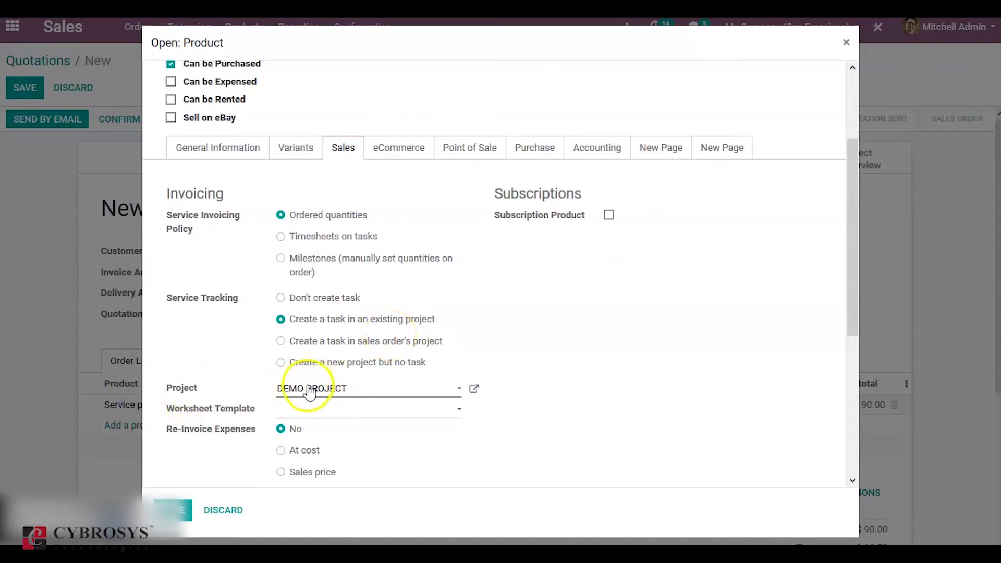
{"action": "left_click", "coordinate": [172, 510]}
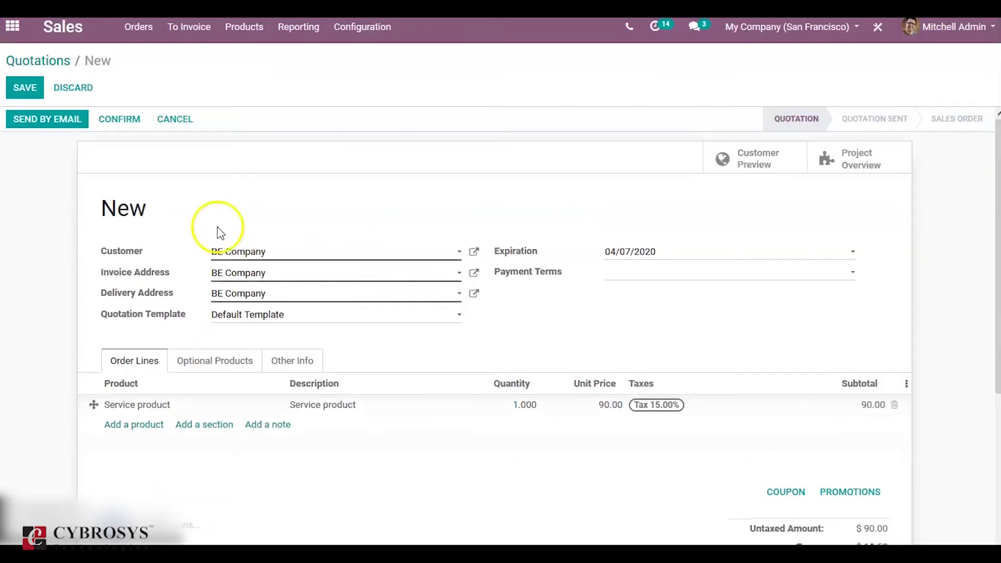
Step: Confirm order S00059, check DEMO PROJECT's overview showing $140.00 to invoice, then go home
{"action": "left_click", "coordinate": [107, 122]}
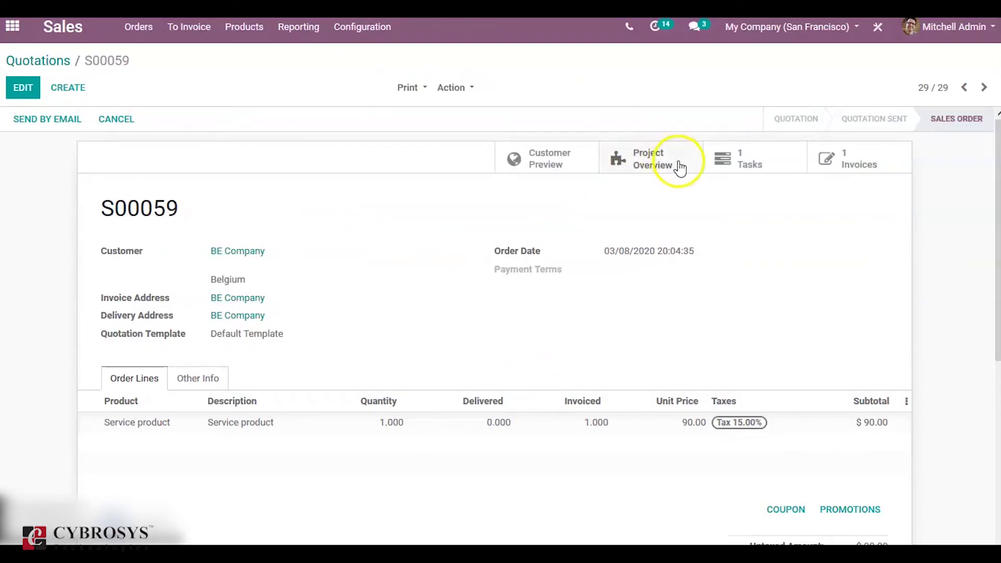
{"action": "left_click", "coordinate": [638, 165]}
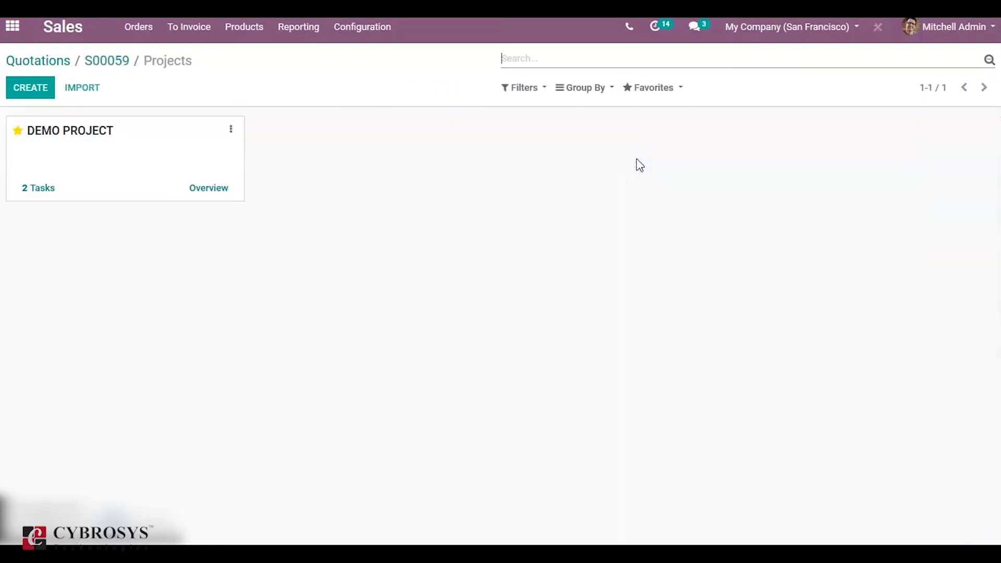
{"action": "left_click", "coordinate": [208, 194]}
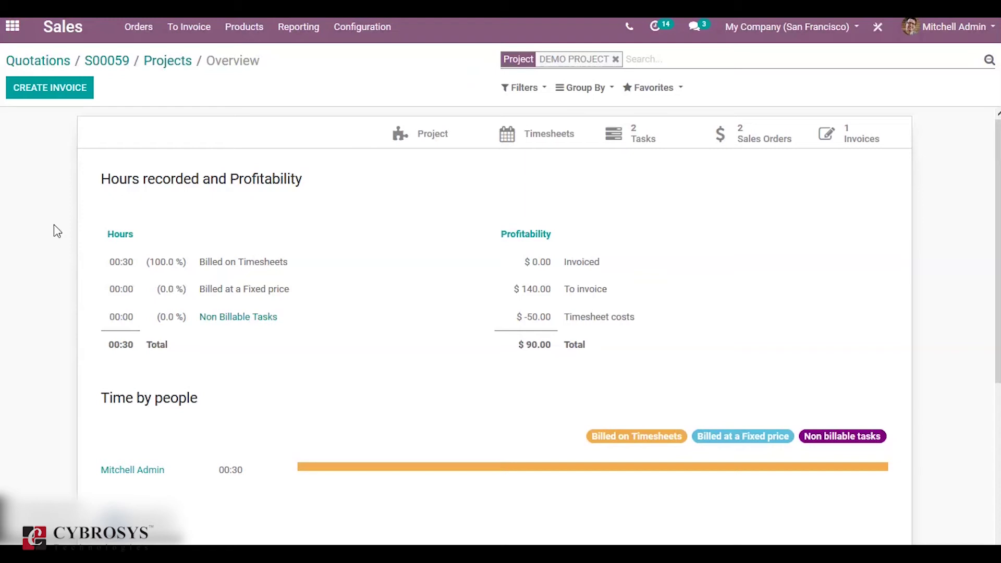
{"action": "left_click", "coordinate": [51, 149]}
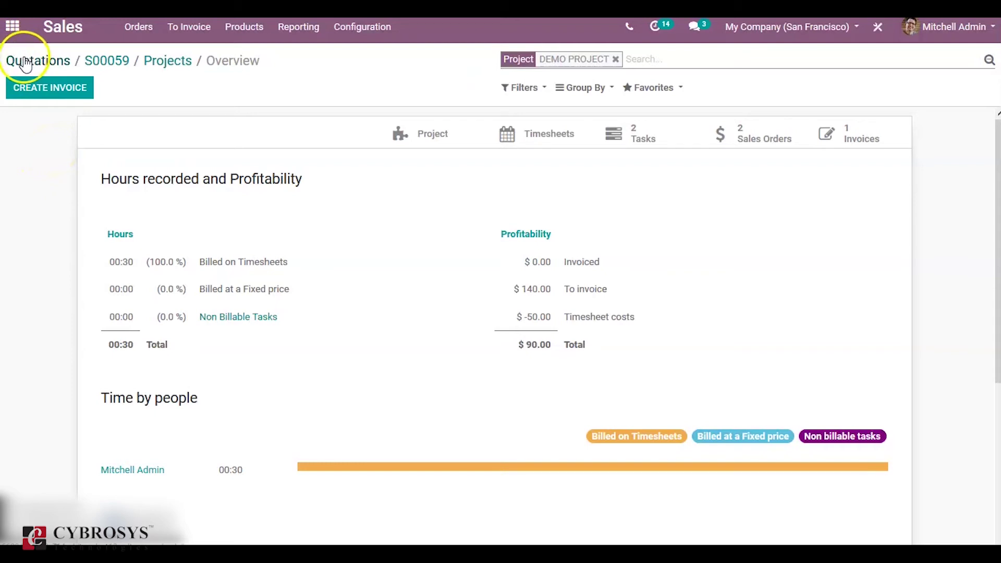
{"action": "left_click", "coordinate": [11, 33]}
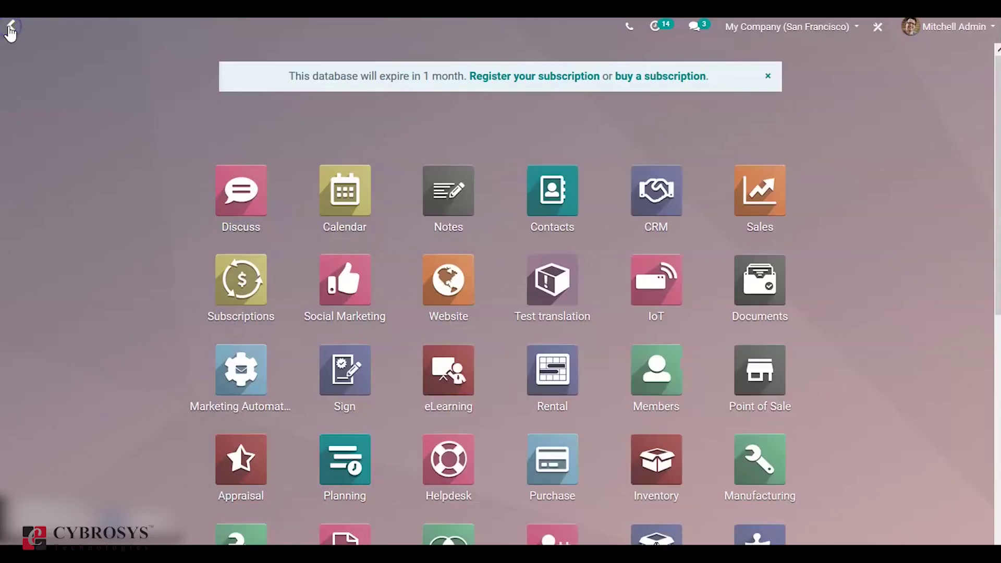
Step: Open the DEMO 01 project's overview in Project and list its empty timesheets
{"action": "left_click_drag", "start_coordinate": [996, 257], "coordinate": [994, 402]}
{"action": "left_click", "coordinate": [749, 287]}
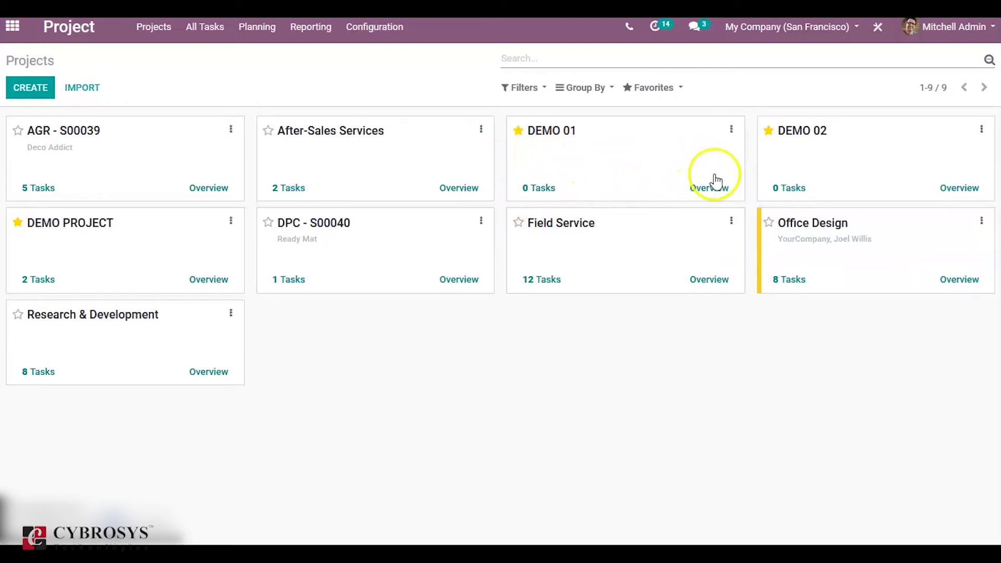
{"action": "left_click", "coordinate": [712, 191]}
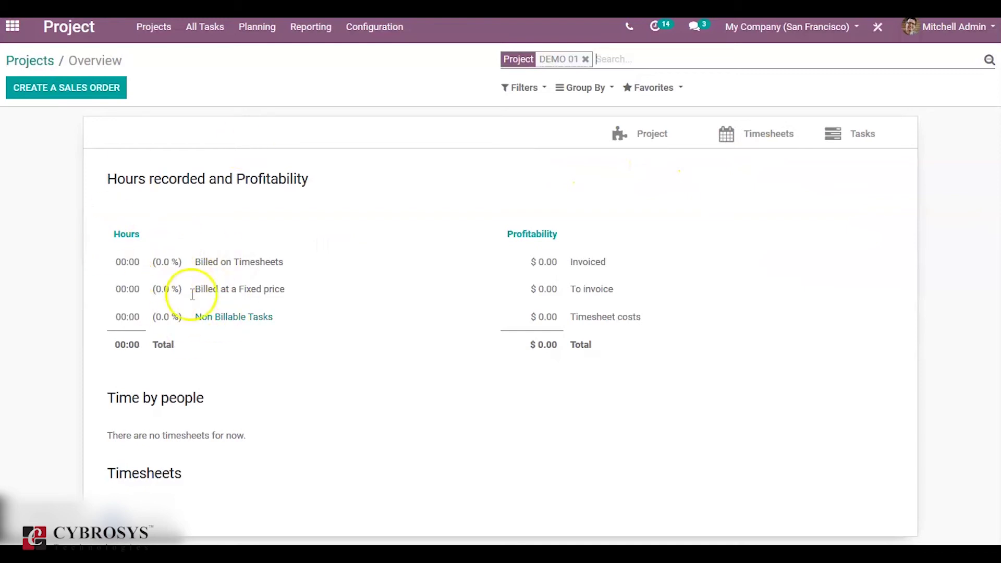
{"action": "left_click", "coordinate": [760, 150]}
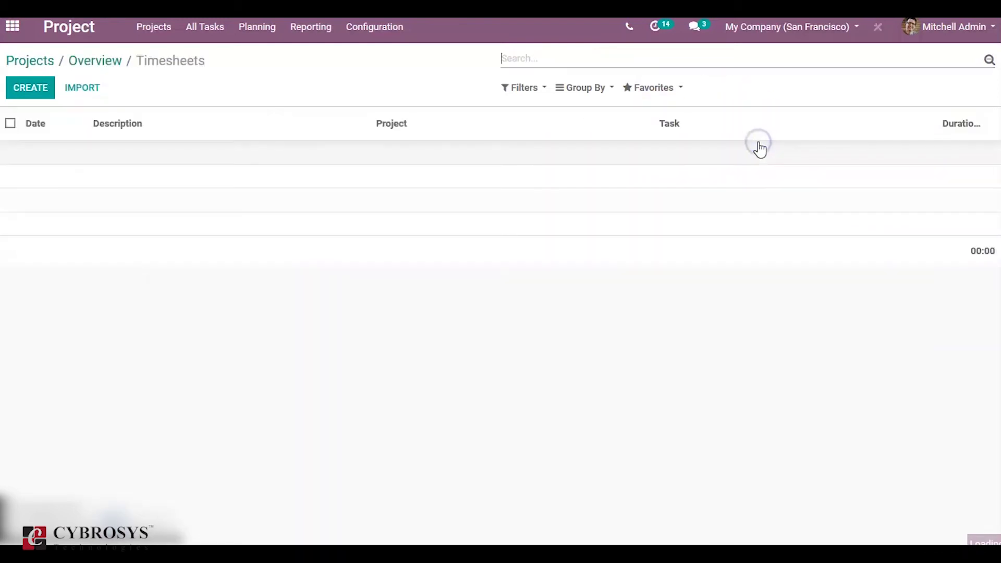
Step: Add a 30:00 'tested' timesheet line on DEMO 01, then return to its overview
{"action": "left_click", "coordinate": [34, 80]}
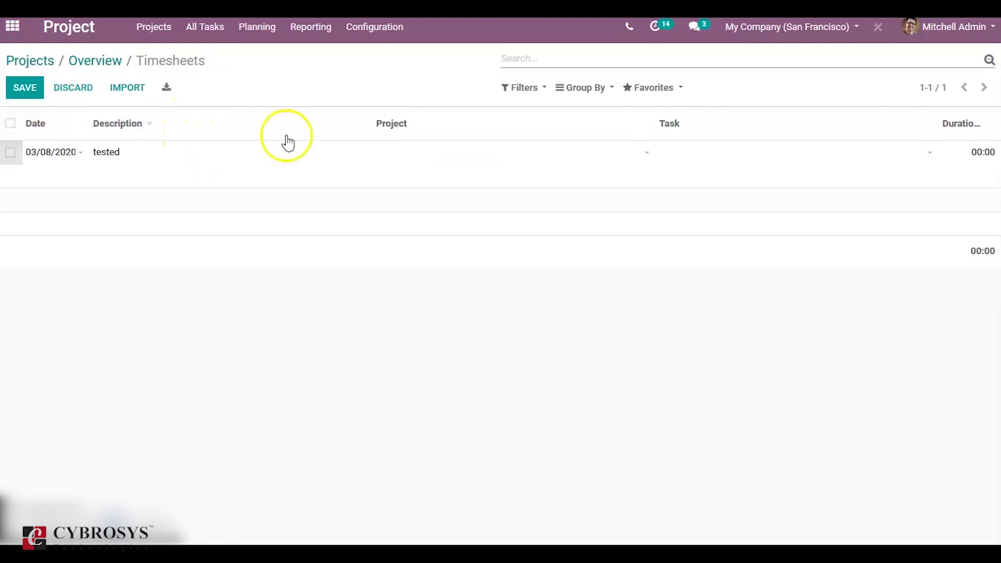
{"action": "left_click", "coordinate": [398, 152]}
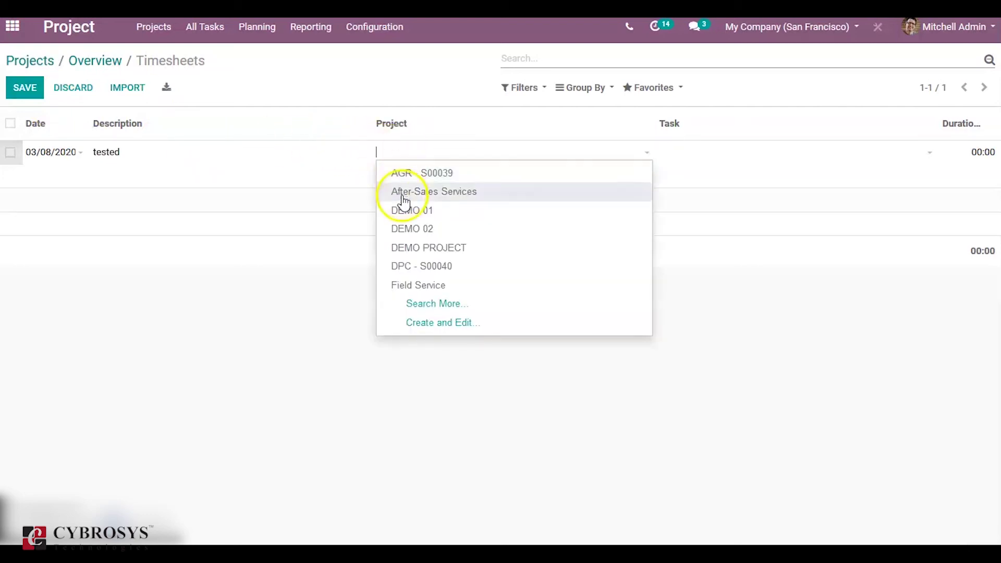
{"action": "left_click", "coordinate": [403, 210]}
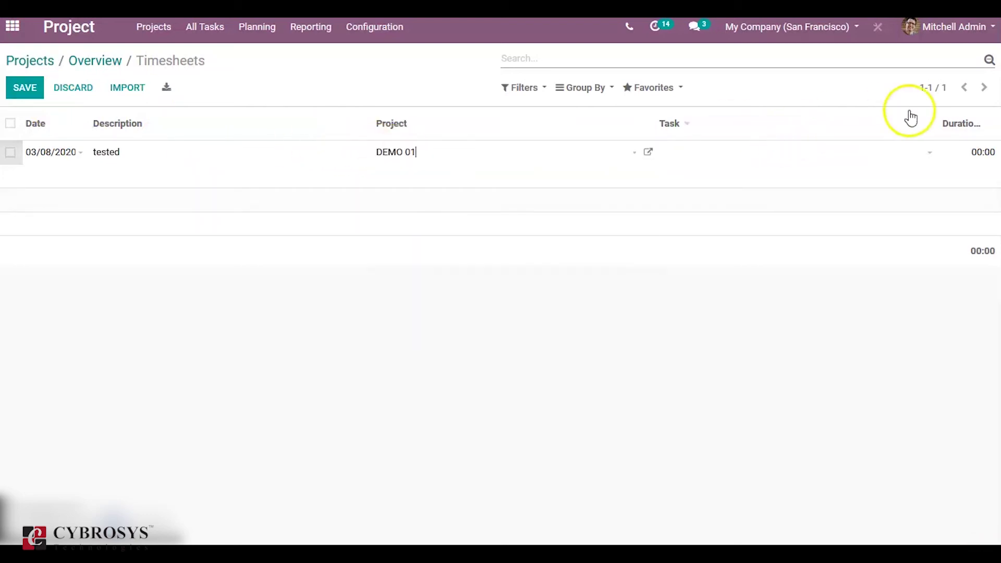
{"action": "left_click", "coordinate": [966, 150]}
{"action": "left_click", "coordinate": [734, 384]}
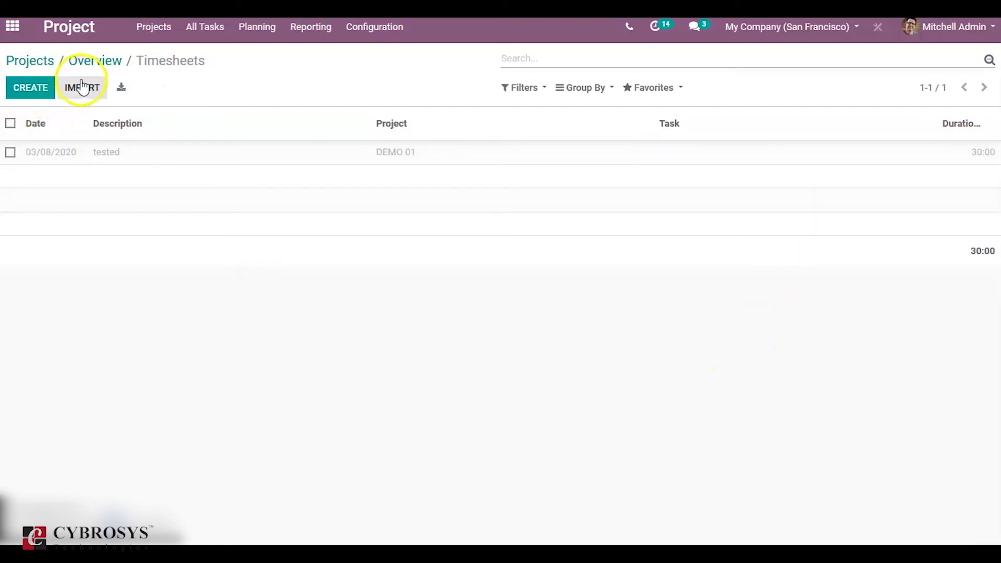
{"action": "left_click", "coordinate": [103, 71]}
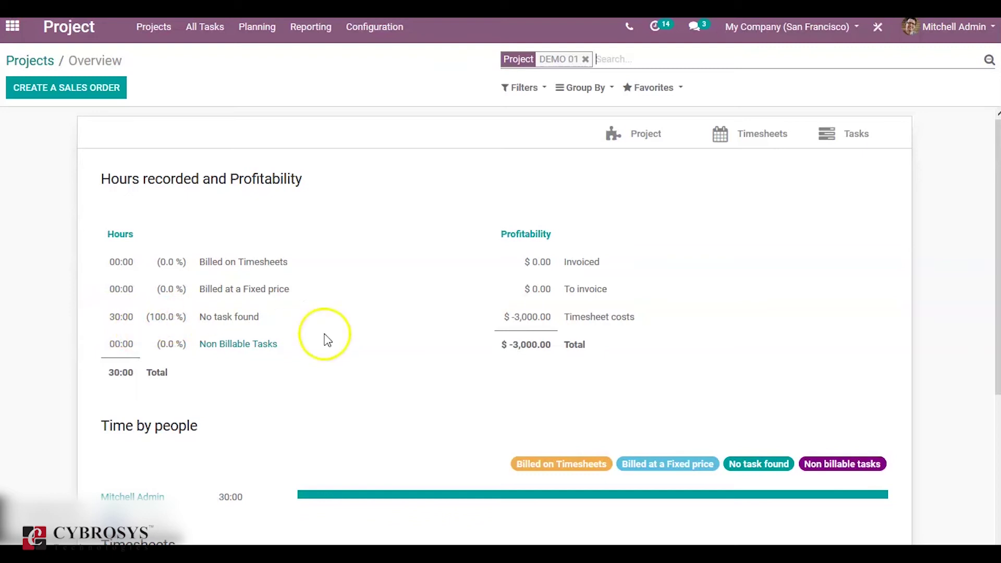
Step: Go back from the DEMO 01 overview to the Projects kanban via the breadcrumb
{"action": "mouse_move", "coordinate": [565, 324]}
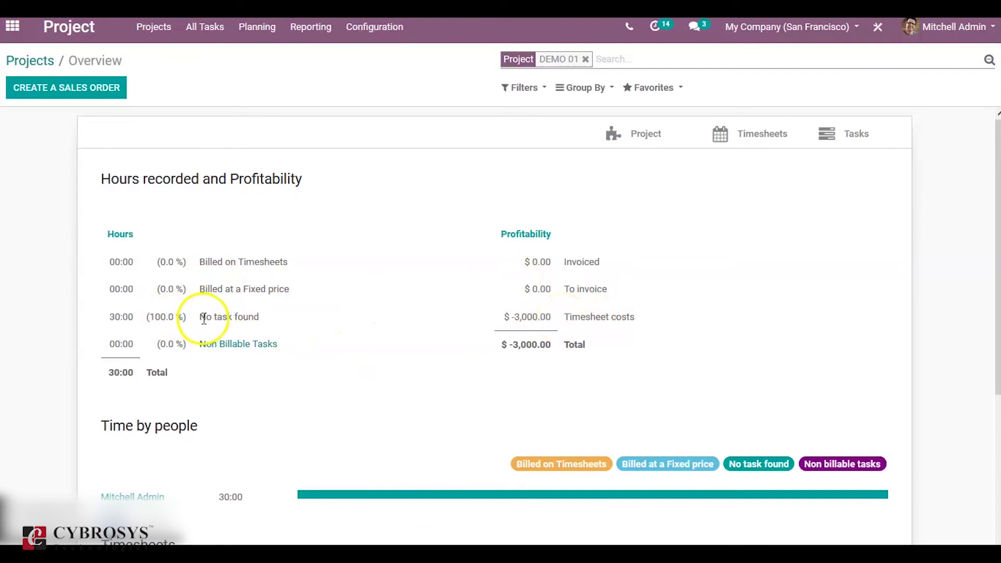
{"action": "mouse_move", "coordinate": [275, 336]}
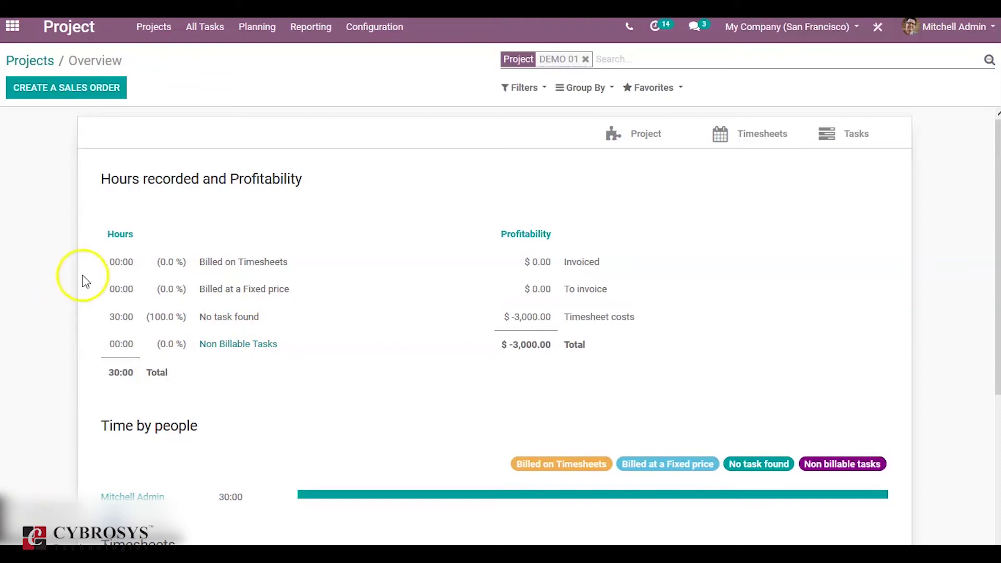
{"action": "left_click", "coordinate": [48, 66]}
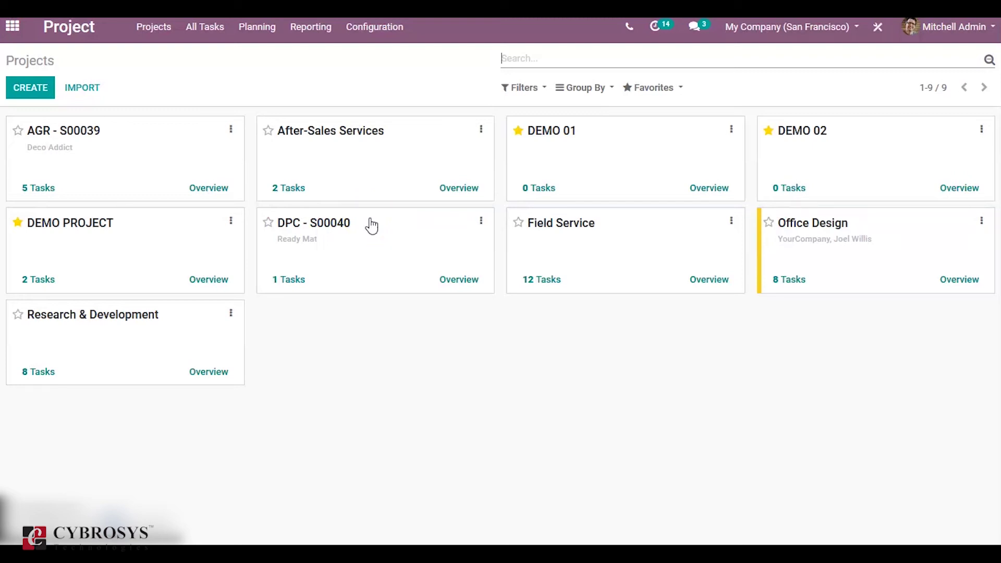
Step: Open DEMO 02's tasks, add task 1 to the specification stage and open it
{"action": "left_click", "coordinate": [905, 141]}
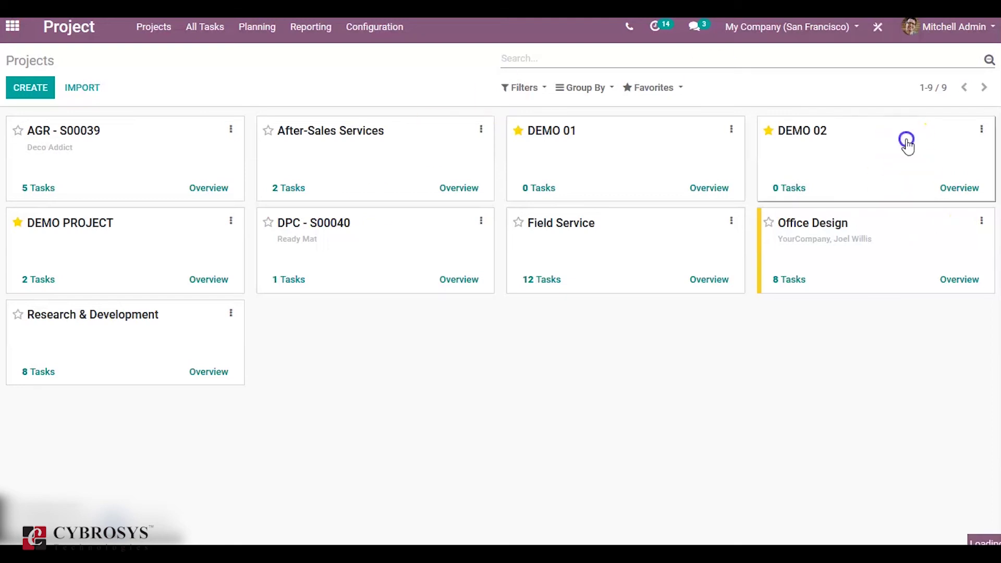
{"action": "left_click", "coordinate": [805, 156]}
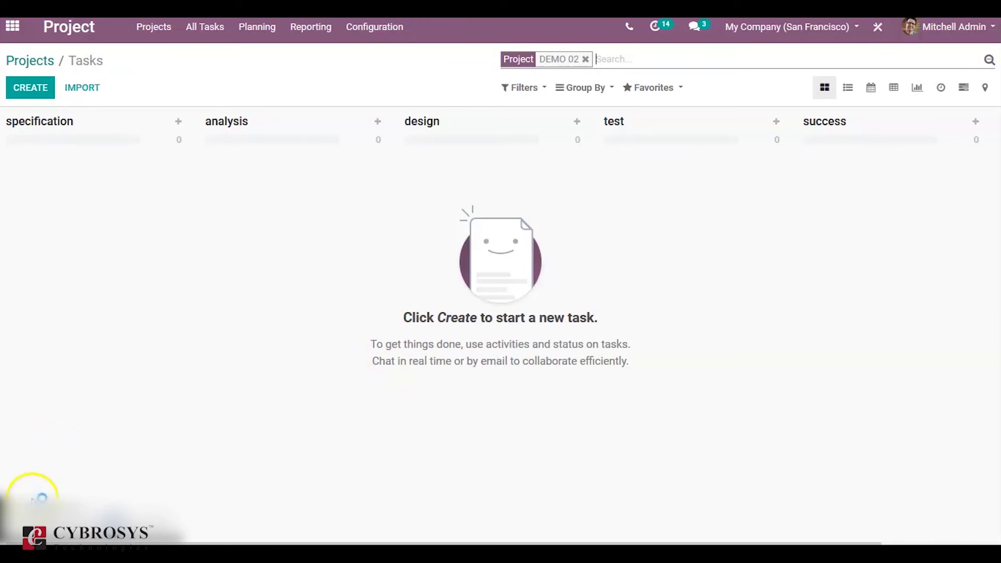
{"action": "left_click", "coordinate": [33, 89]}
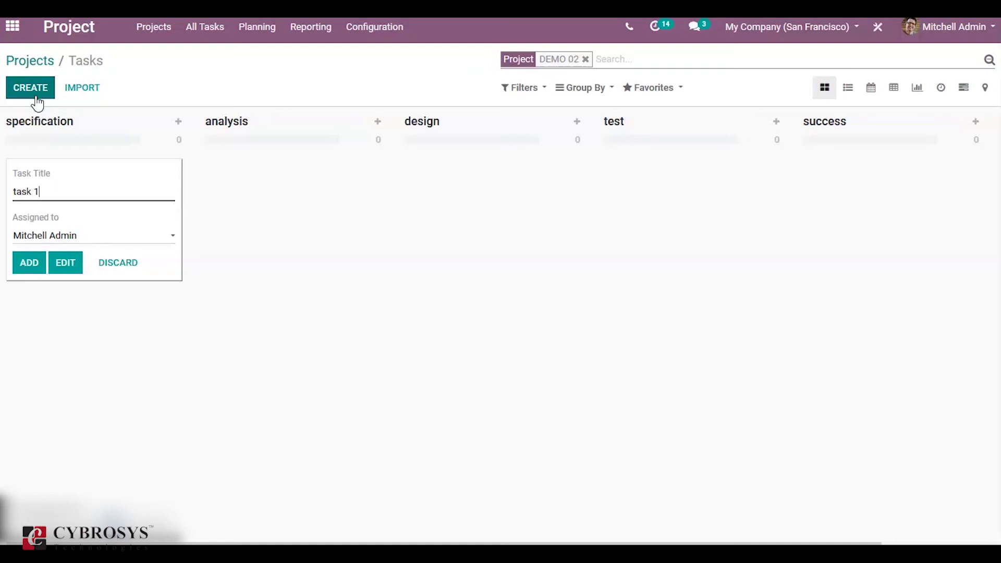
{"action": "left_click", "coordinate": [24, 256]}
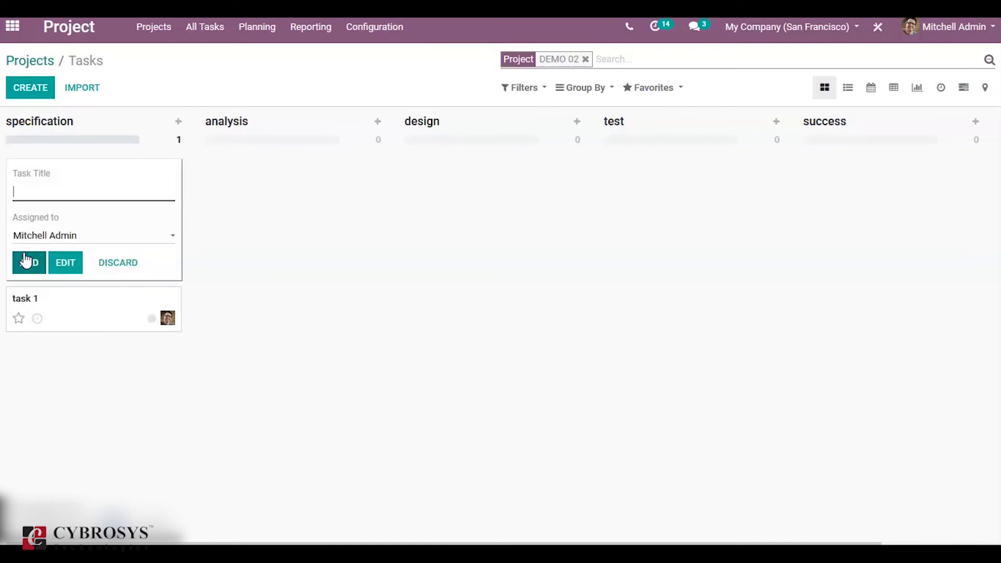
{"action": "left_click", "coordinate": [83, 326]}
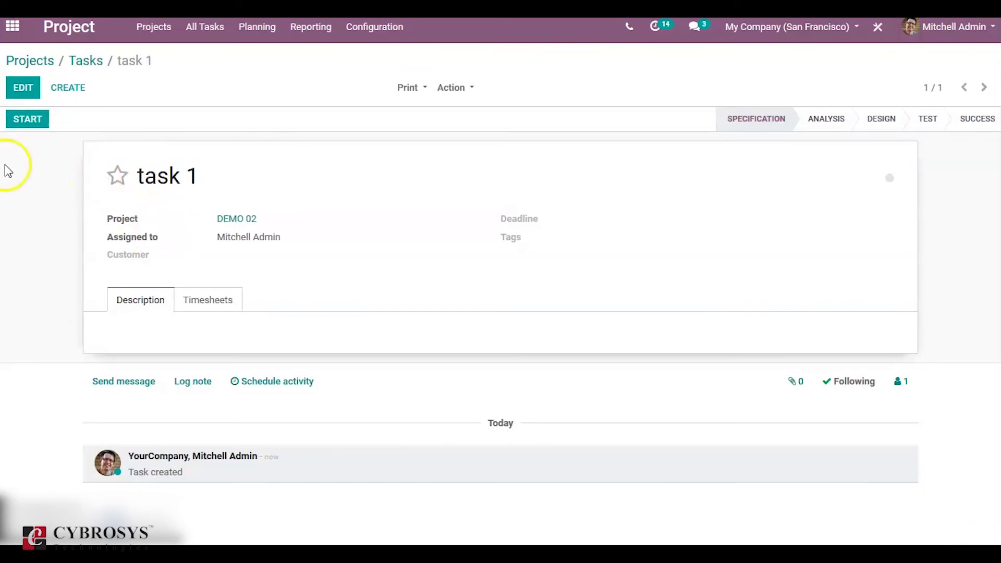
Step: Give task 1 100 planned hours and a 70-hour 'supervised' timesheet line, save, and return to Projects
{"action": "left_click", "coordinate": [23, 88]}
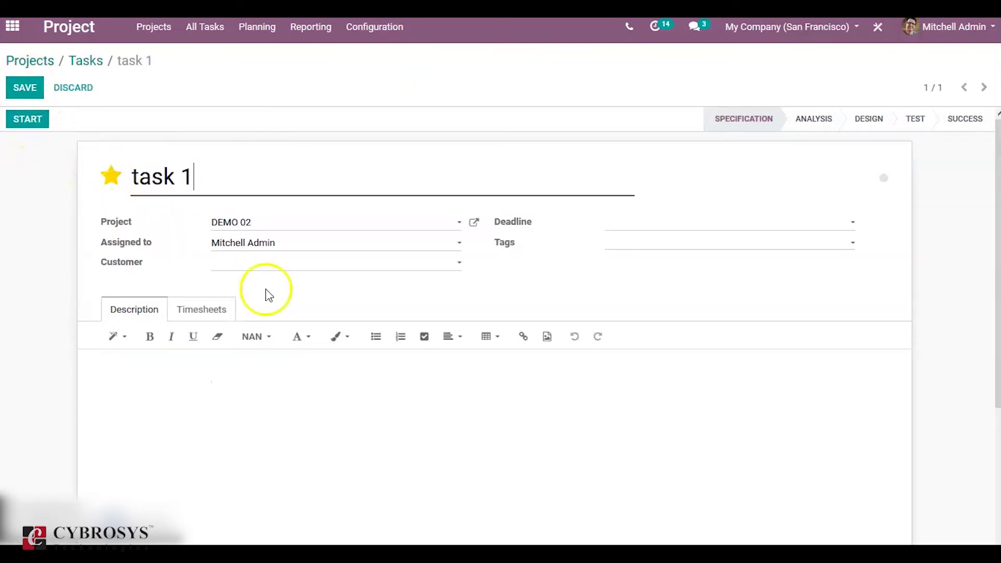
{"action": "left_click", "coordinate": [218, 310]}
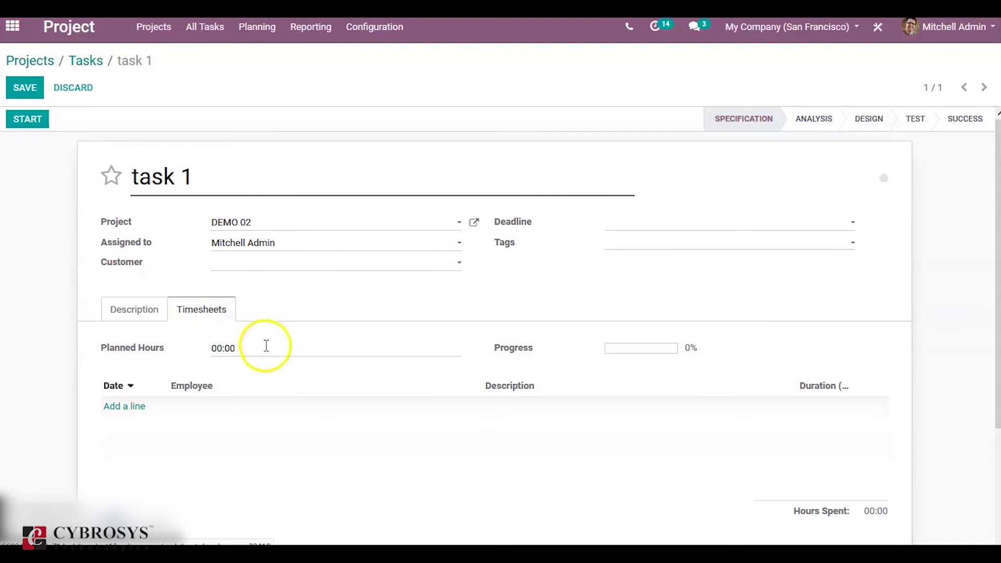
{"action": "left_click", "coordinate": [264, 349]}
{"action": "key", "text": "BackSpace"}
{"action": "key", "text": "BackSpace"}
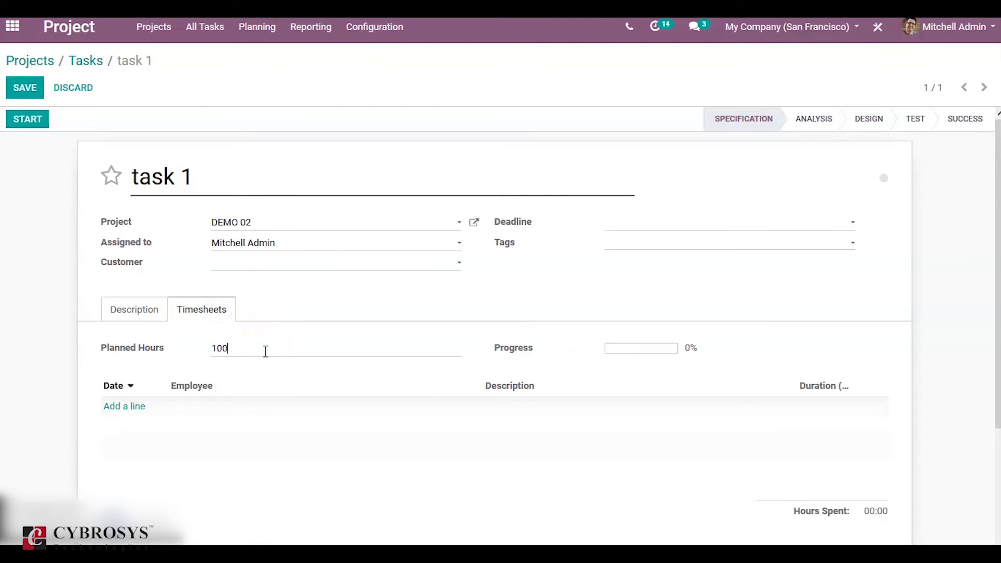
{"action": "left_click", "coordinate": [122, 414]}
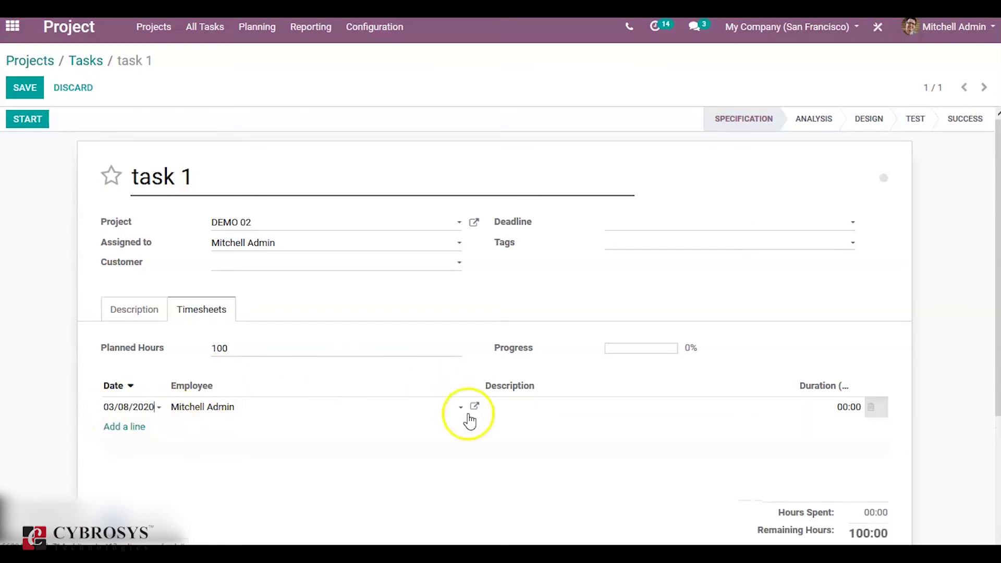
{"action": "left_click", "coordinate": [516, 400]}
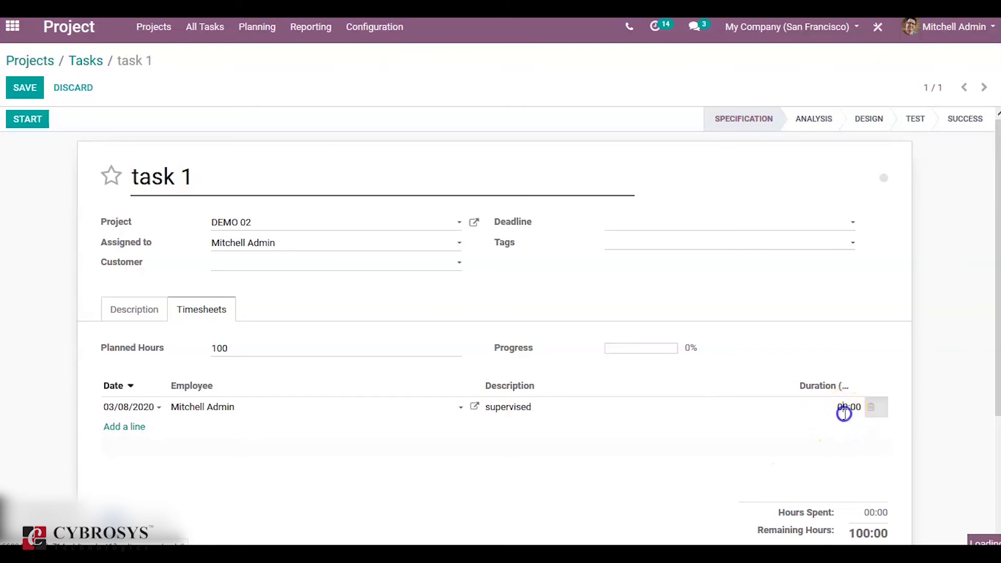
{"action": "left_click", "coordinate": [847, 409]}
{"action": "type", "text": "70"}
{"action": "left_click", "coordinate": [576, 447]}
{"action": "left_click", "coordinate": [25, 90]}
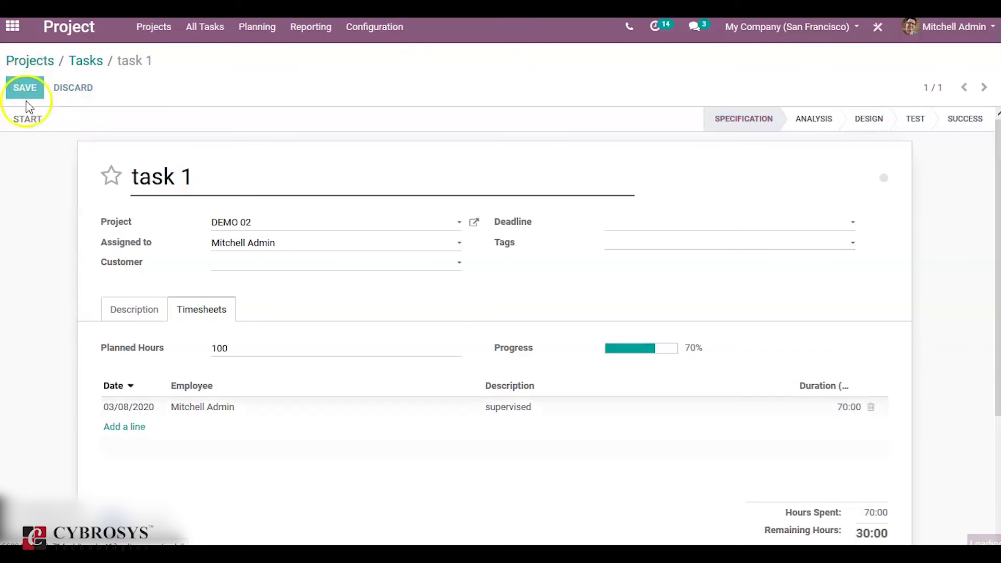
{"action": "left_click", "coordinate": [47, 62]}
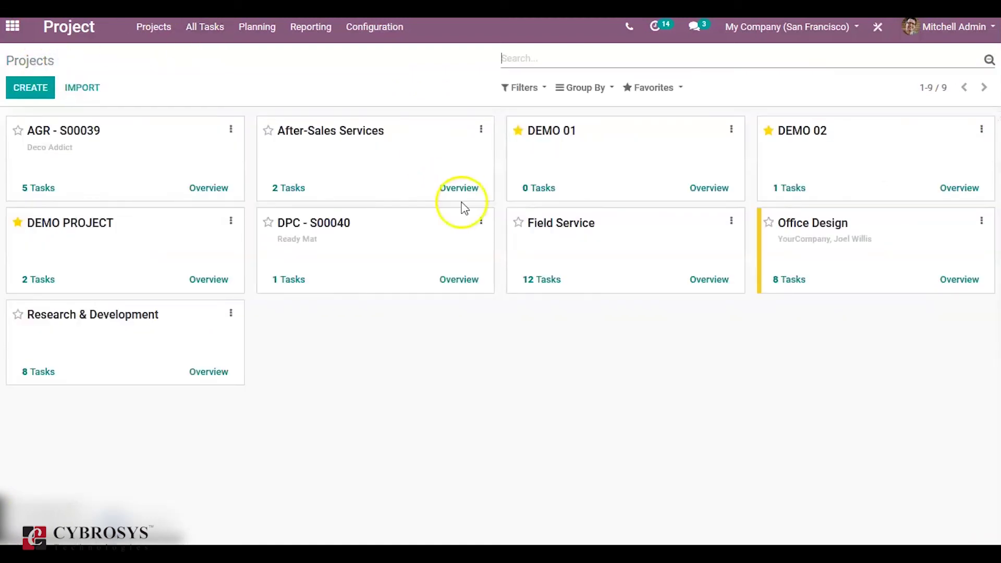
Step: Open DEMO 02's overview (70:00 non-billable, $-7,000.00 costs) and start a sales order from it
{"action": "left_click", "coordinate": [953, 191]}
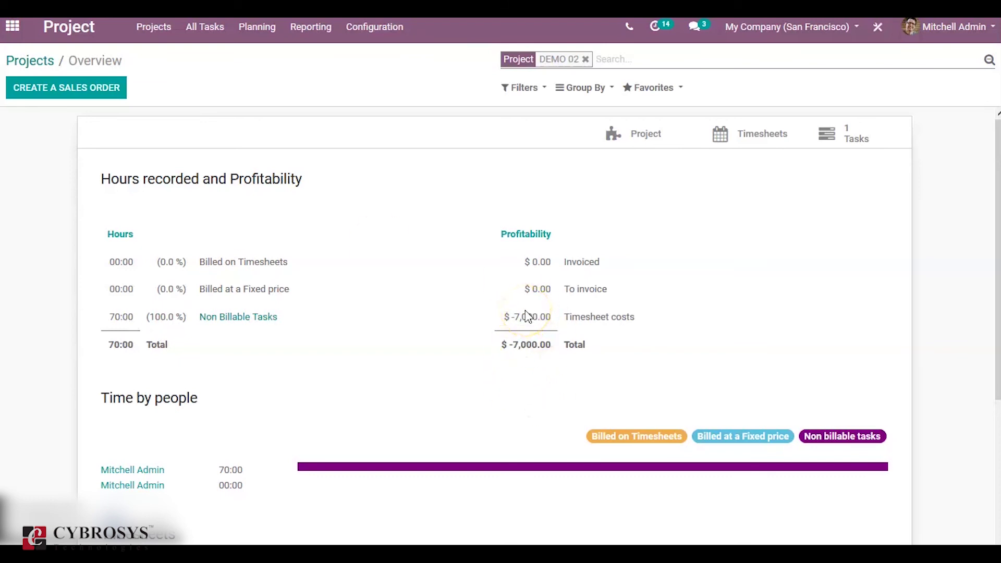
{"action": "left_click", "coordinate": [89, 93]}
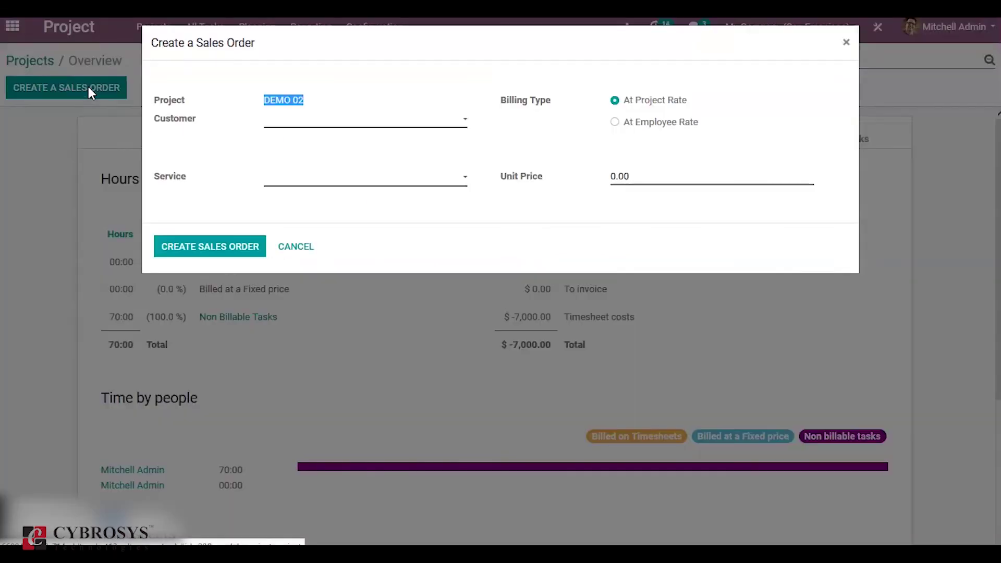
Step: Create a sales order for Azure Interior billing Virtual Home Staging at 100 per hour
{"action": "left_click", "coordinate": [303, 119]}
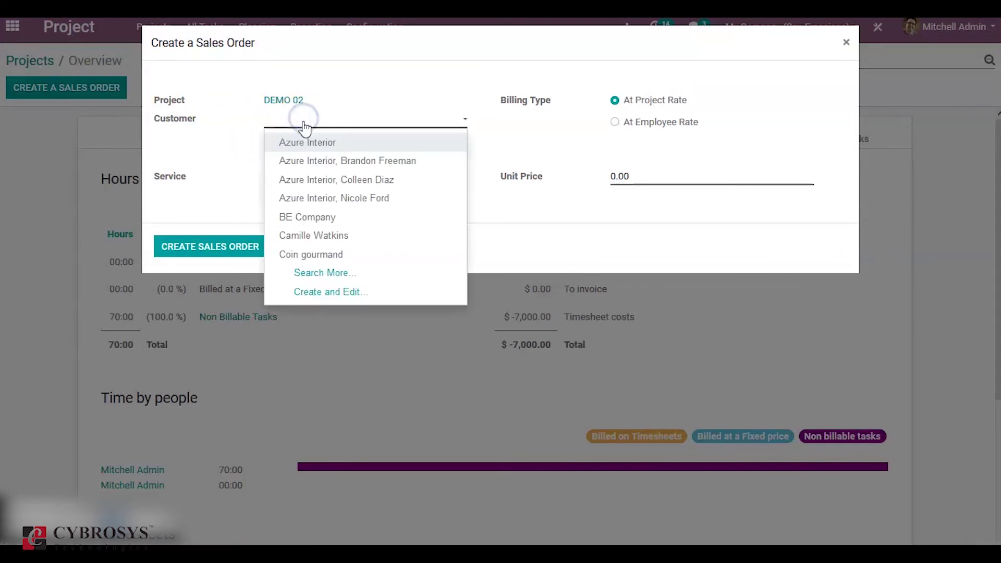
{"action": "left_click", "coordinate": [307, 142]}
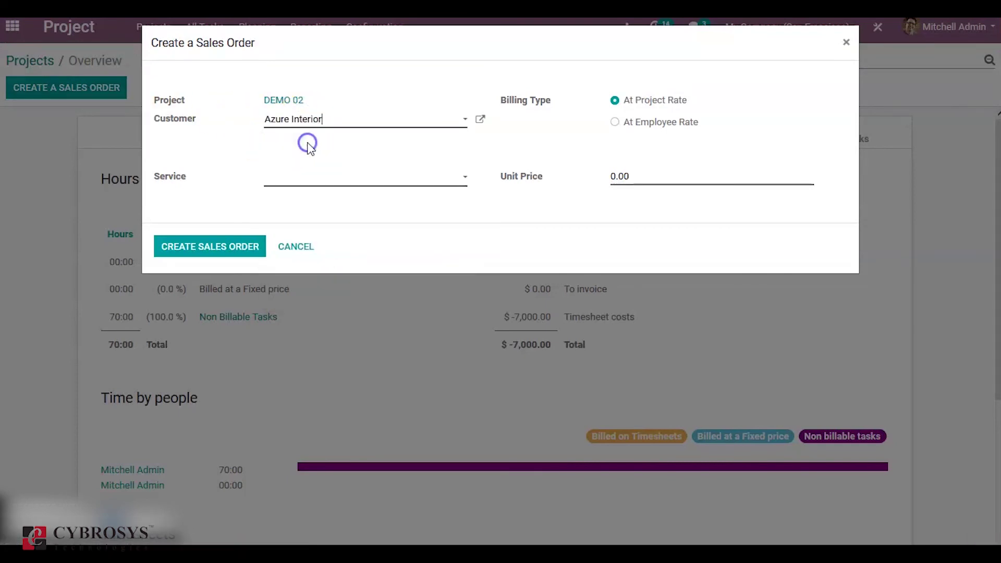
{"action": "left_click", "coordinate": [319, 186]}
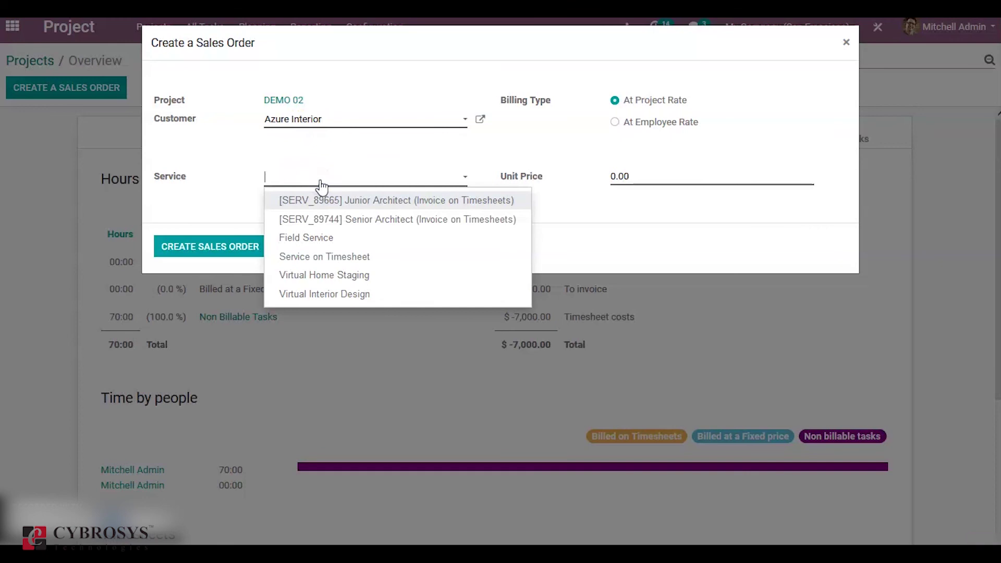
{"action": "left_click", "coordinate": [324, 276]}
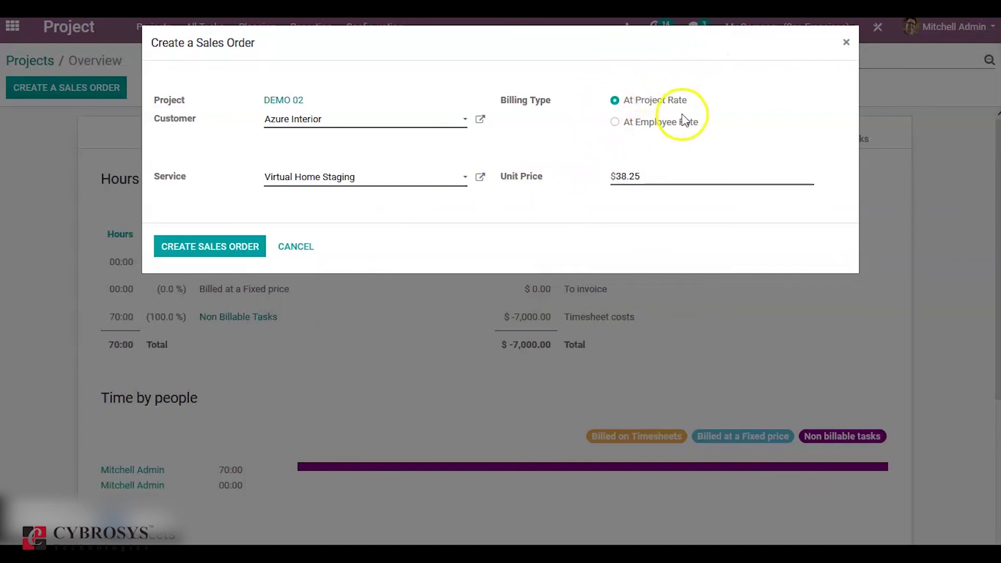
{"action": "left_click", "coordinate": [662, 177]}
{"action": "key", "text": "BackSpace"}
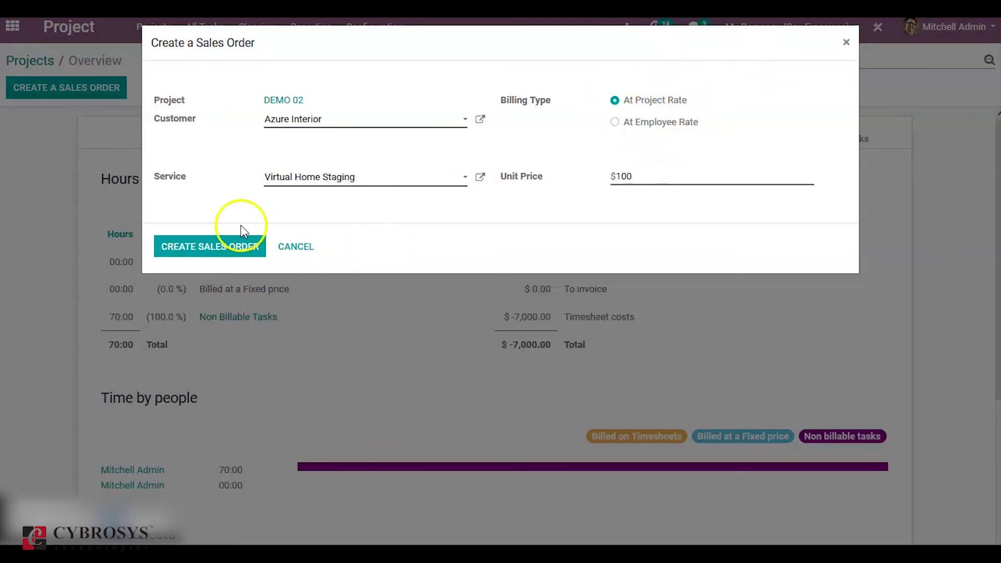
{"action": "left_click", "coordinate": [224, 245]}
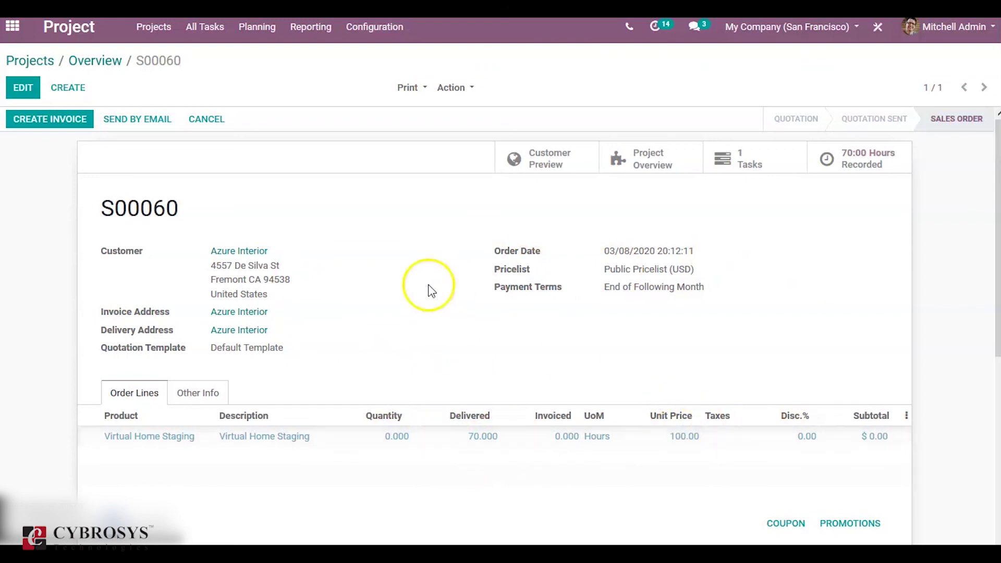
Step: Create and post a regular invoice for S00060's 70 hours, then return to the DEMO 02 overview
{"action": "left_click", "coordinate": [65, 121]}
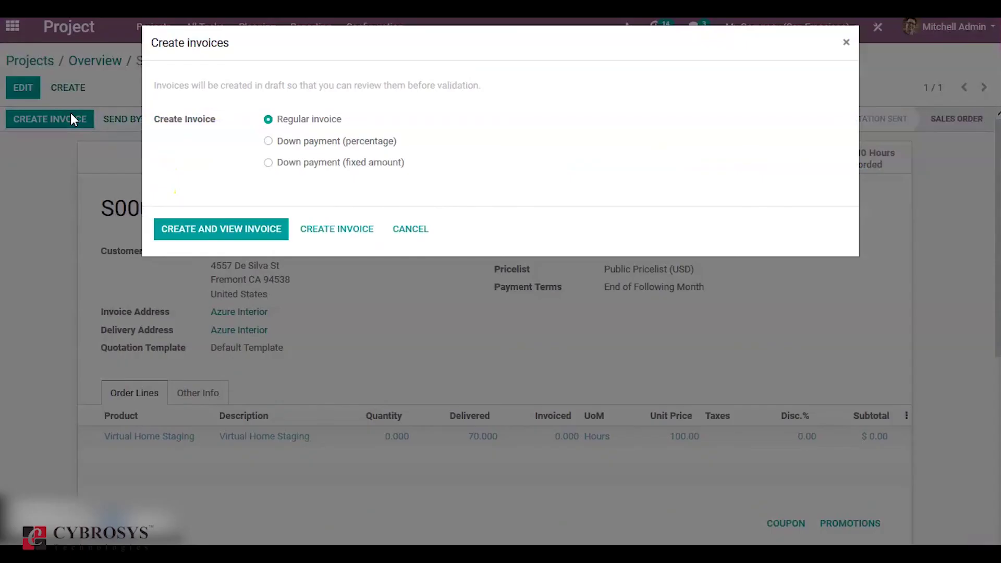
{"action": "left_click", "coordinate": [201, 228]}
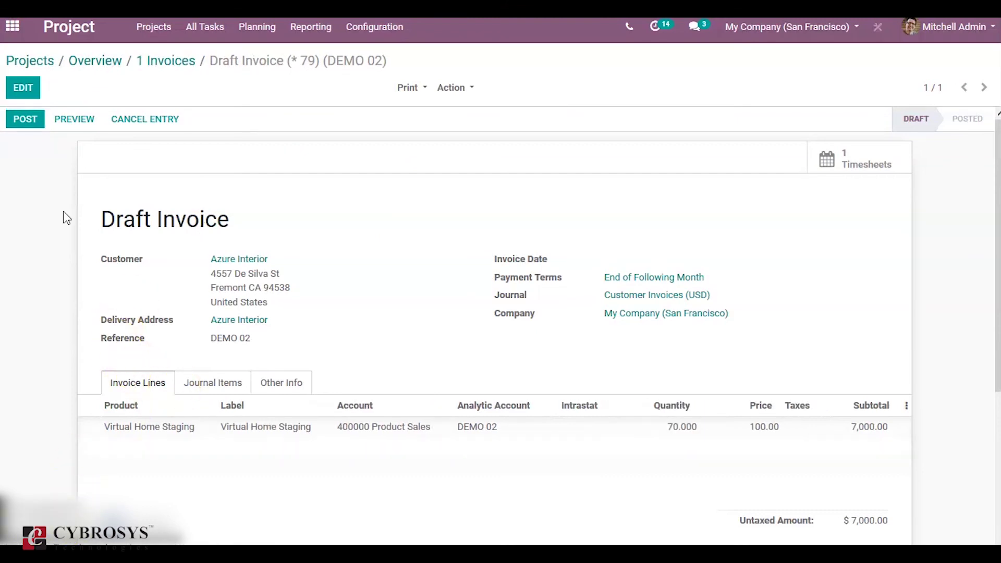
{"action": "left_click", "coordinate": [24, 121]}
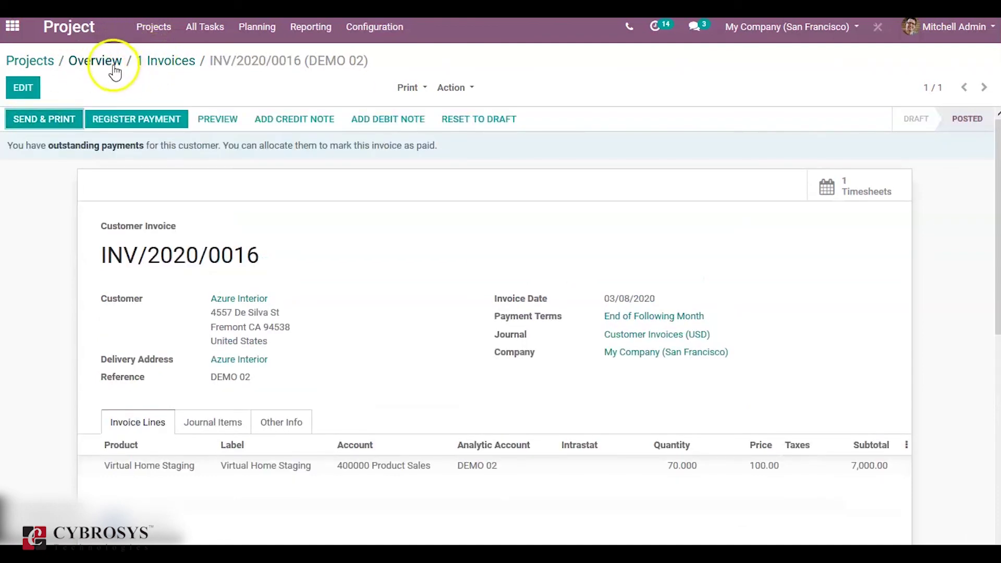
{"action": "left_click", "coordinate": [109, 64]}
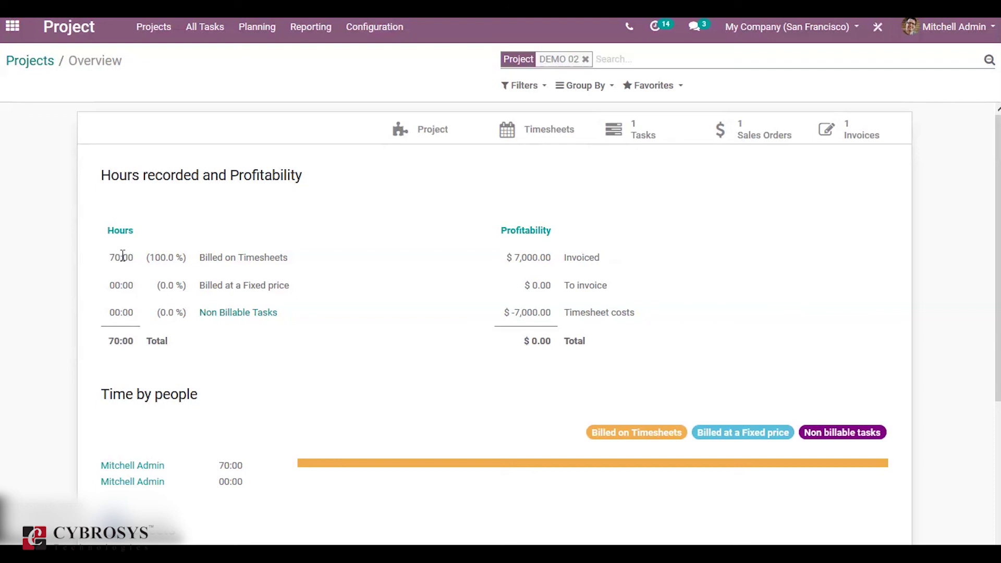
Step: List DEMO 02's timesheet entries, showing the 70:00 'supervised' line on task 1
{"action": "left_click", "coordinate": [539, 138]}
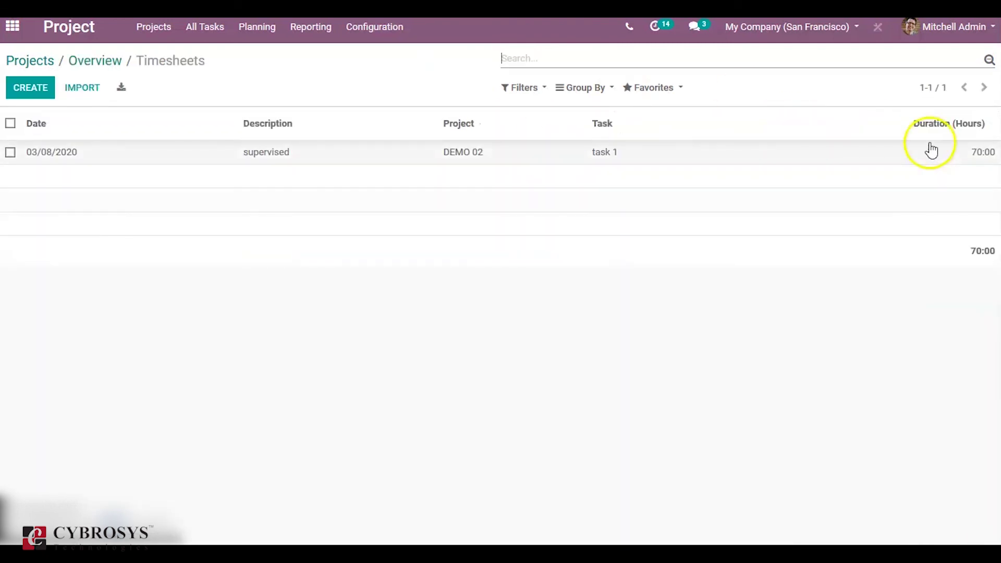